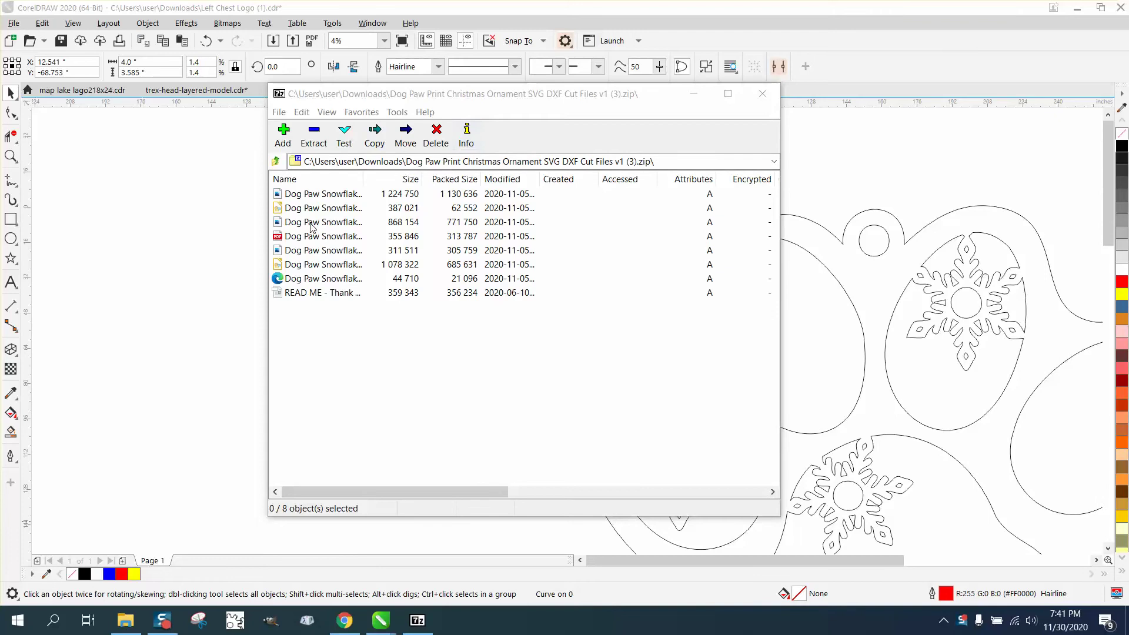
View the properties of Dog Paw Snowflake Christmas Ornament Bundle V1.jpg in the archive.
left_click(311, 227)
left_click(466, 135)
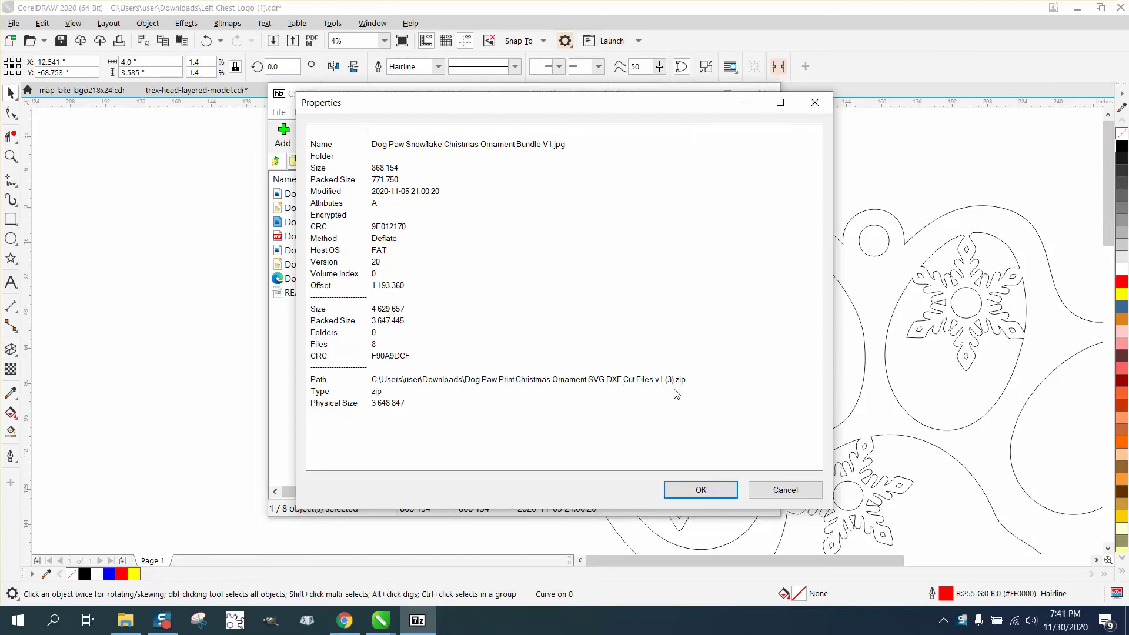
left_click(815, 103)
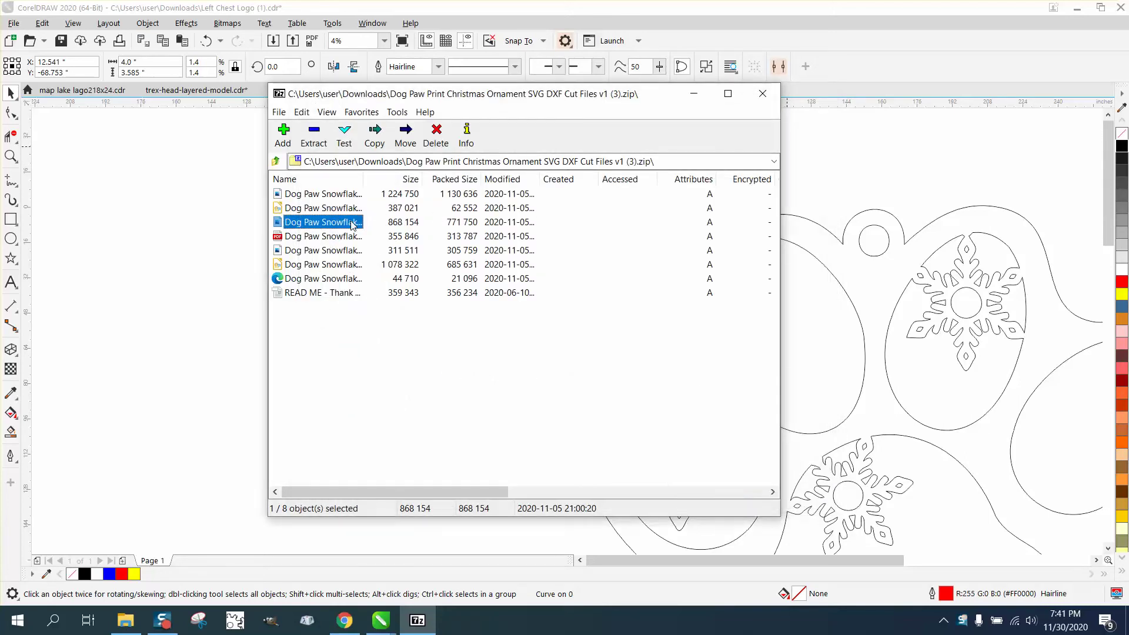
Extract the JPG to C:\Users\user\Downloads\, replacing the existing copy.
left_click(315, 137)
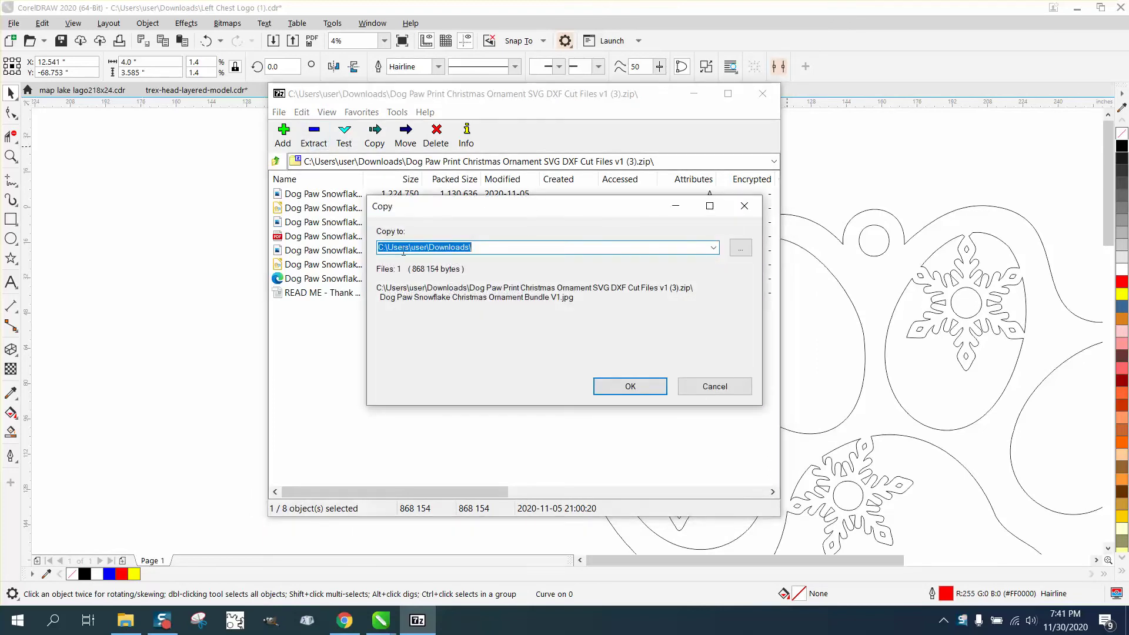
left_click(624, 386)
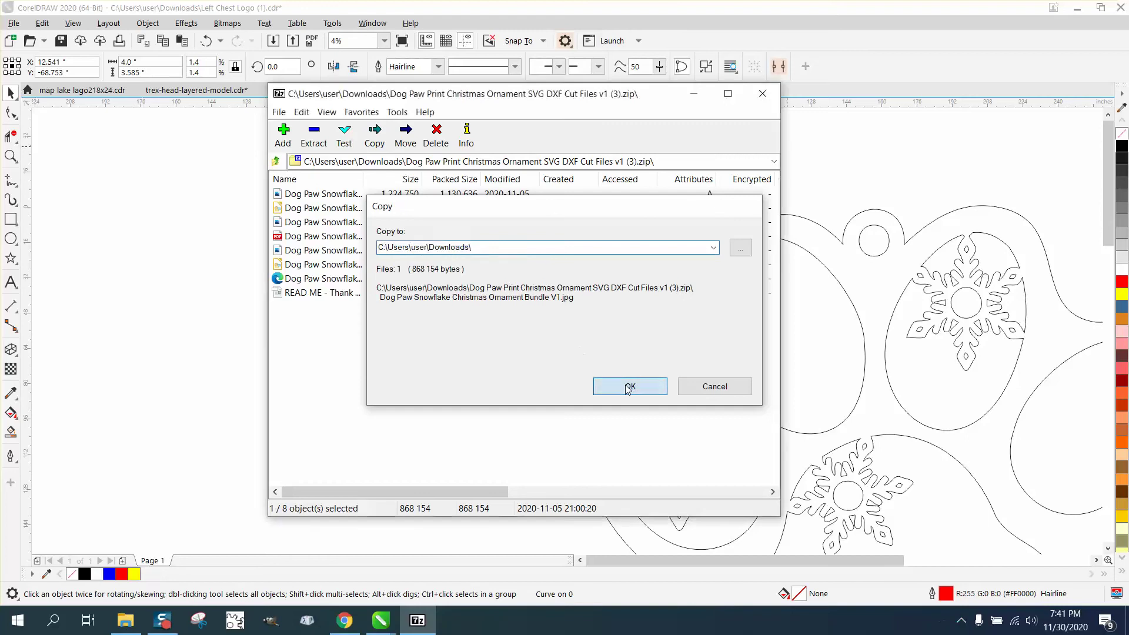
left_click(480, 391)
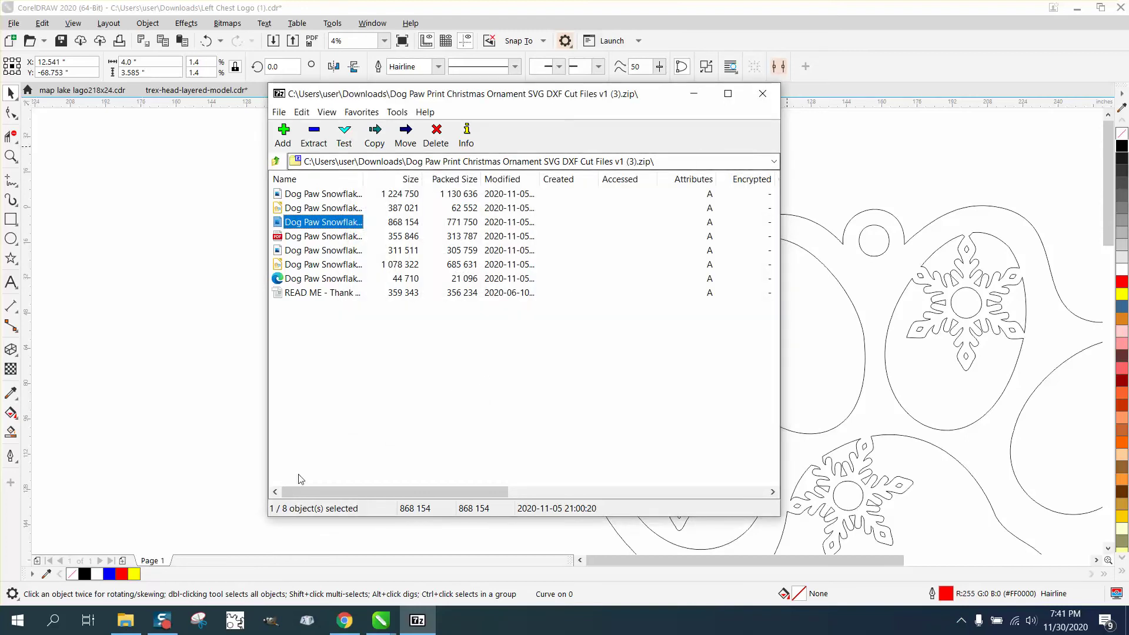
Browse Local Disk (C:) > Users > user > Downloads and open the 7:40 PM Dog Paw Print zip in 7-Zip.
left_click(130, 620)
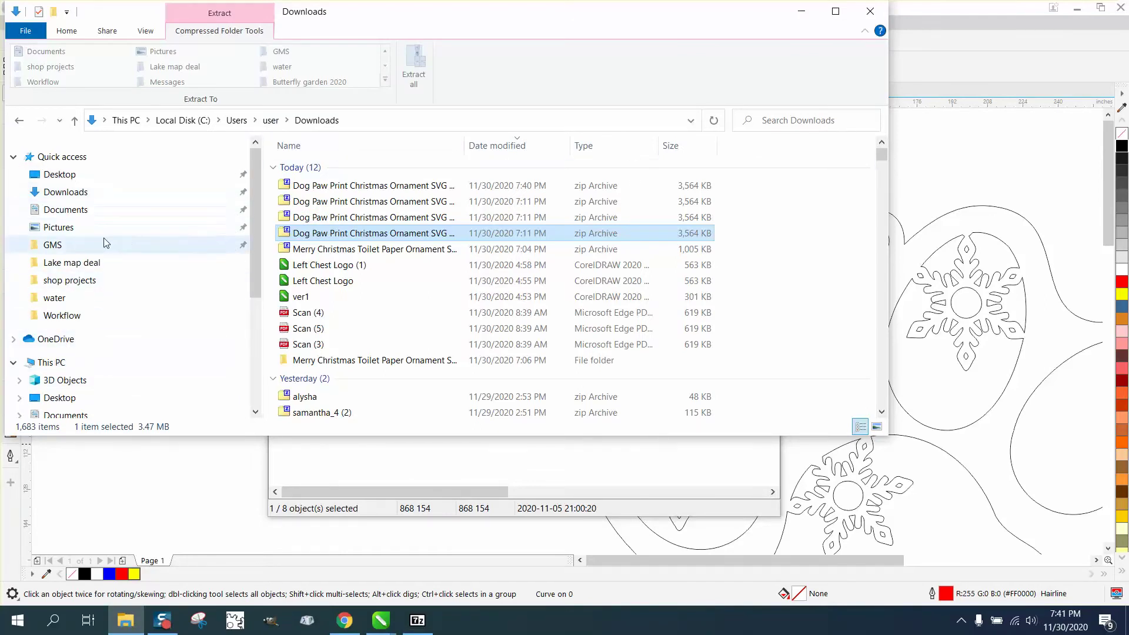
left_click_drag(255, 268, 248, 316)
left_click(75, 413)
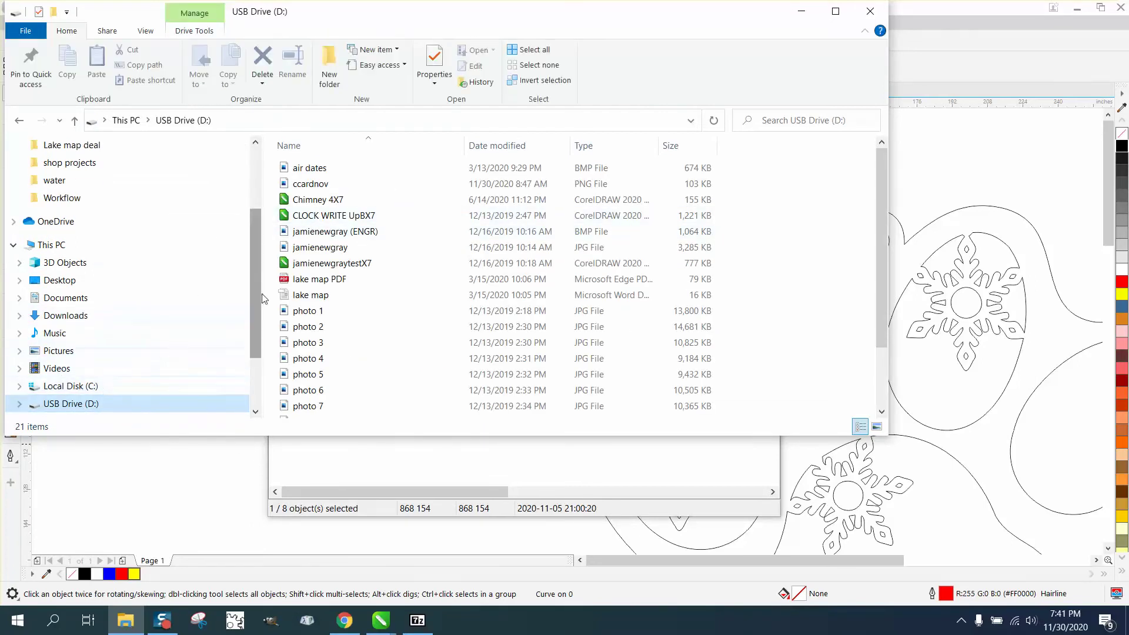
left_click_drag(259, 288, 258, 316)
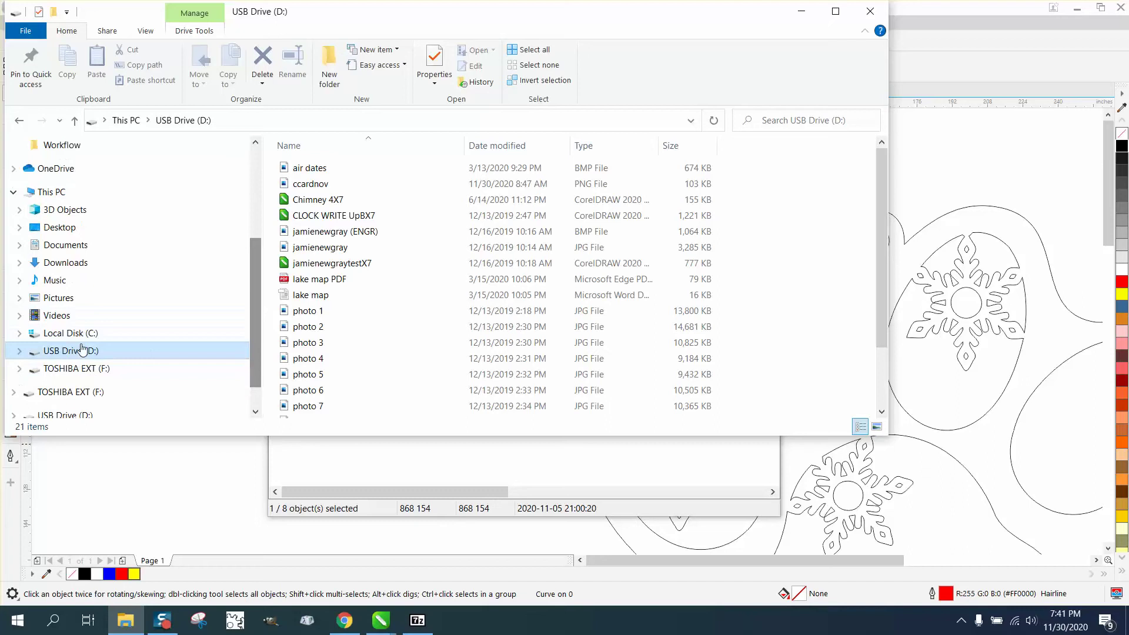
left_click(45, 340)
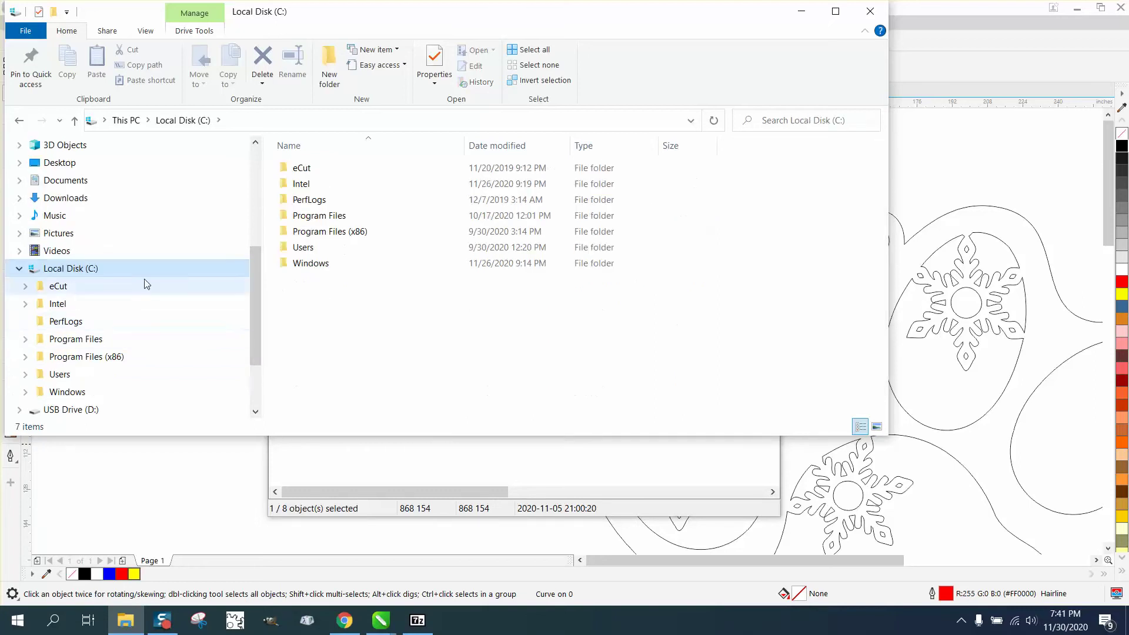
double_click(304, 247)
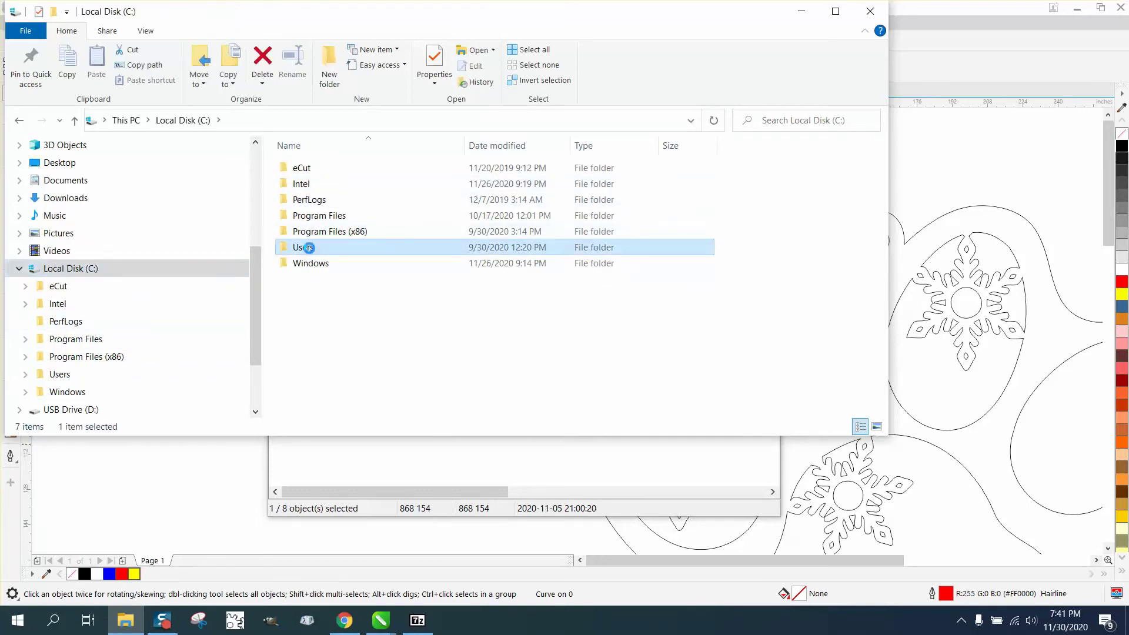
left_click(310, 186)
double_click(310, 186)
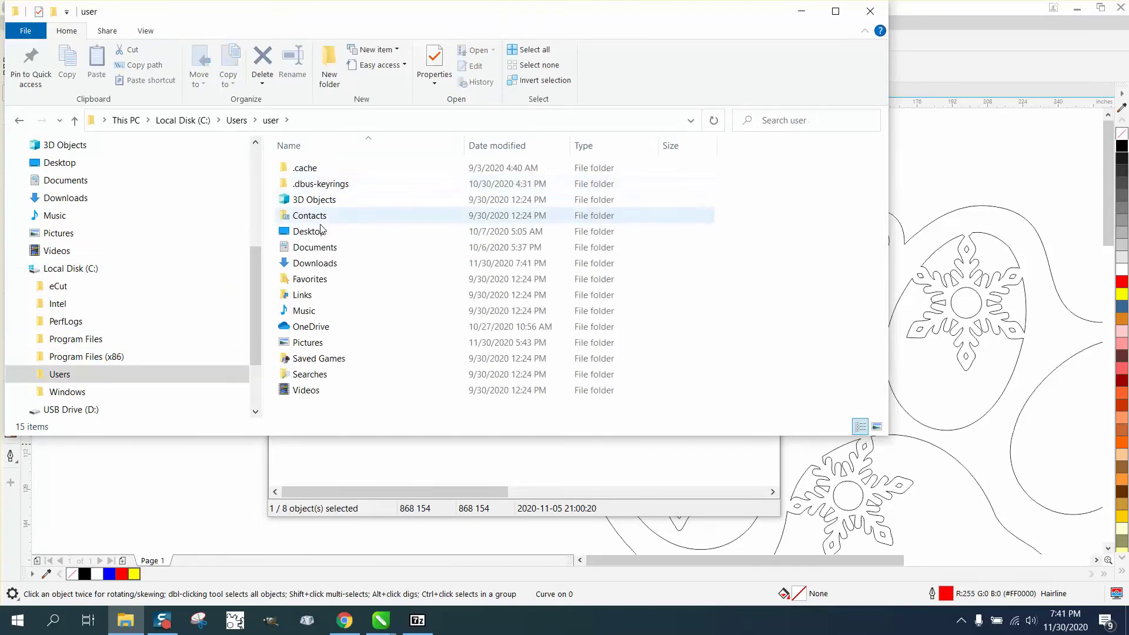
double_click(321, 266)
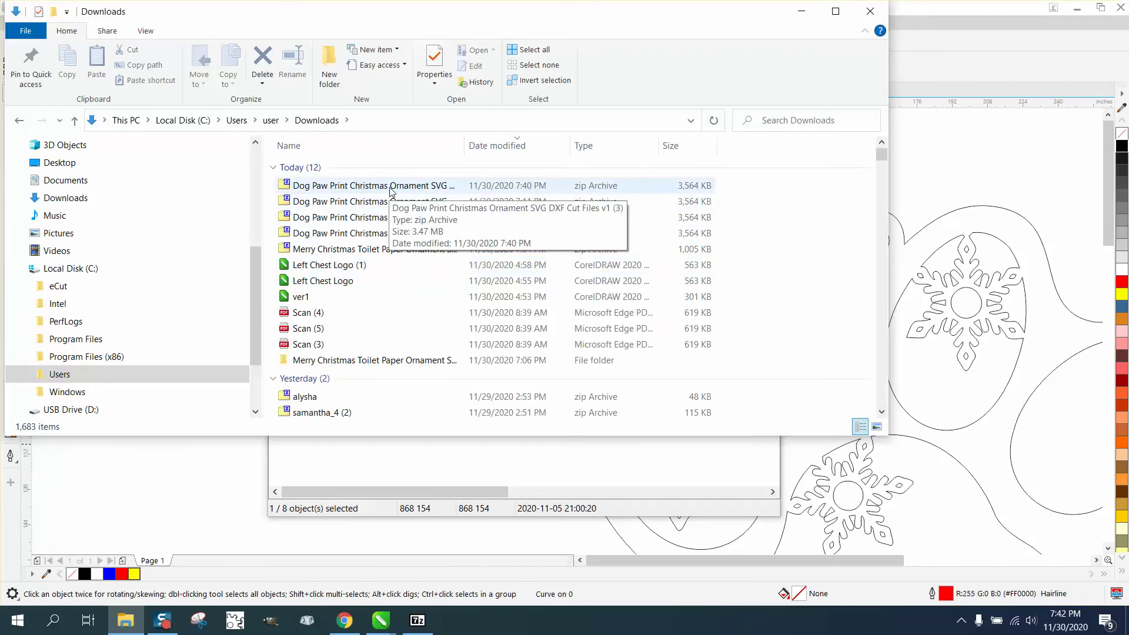
double_click(391, 189)
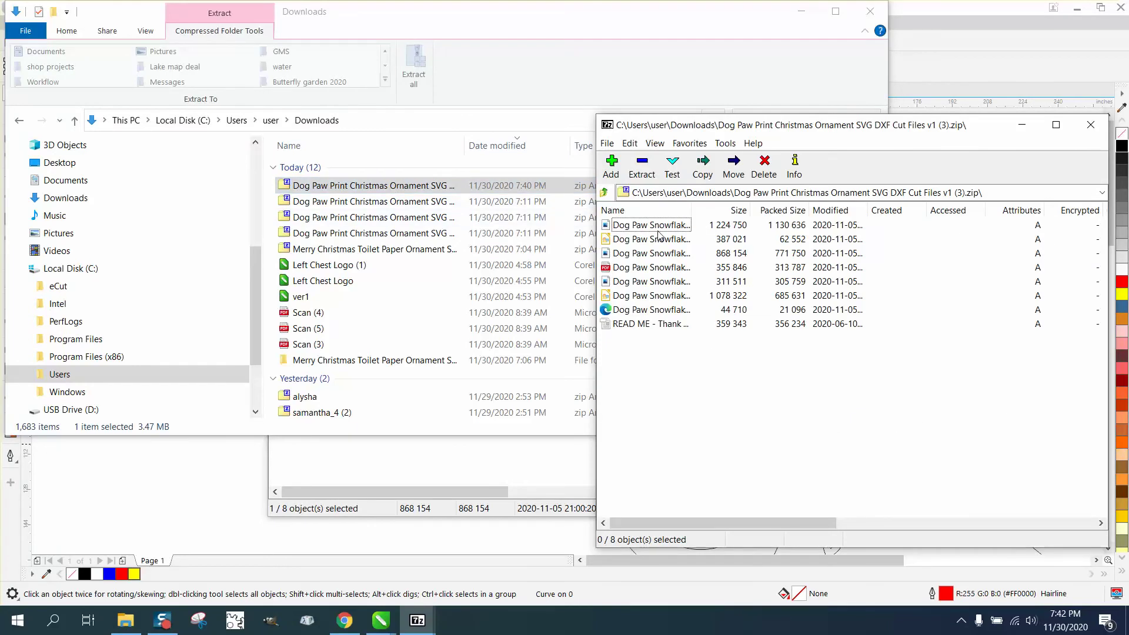
Extract all eight files into Downloads, overwriting existing copies, and close the archive window.
left_click(643, 165)
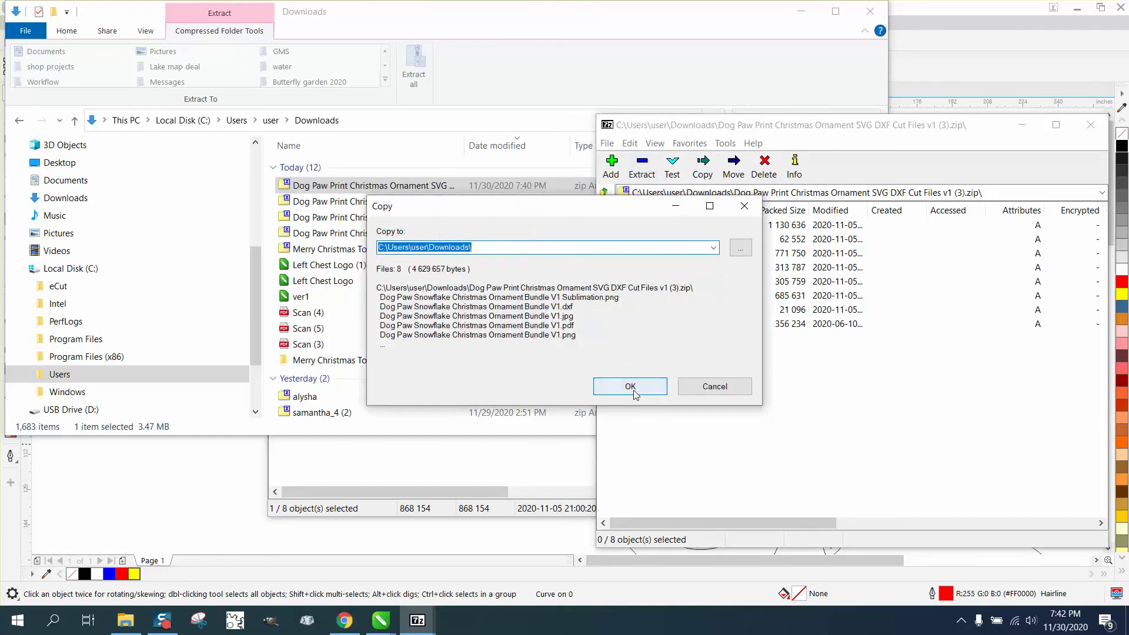
left_click(633, 387)
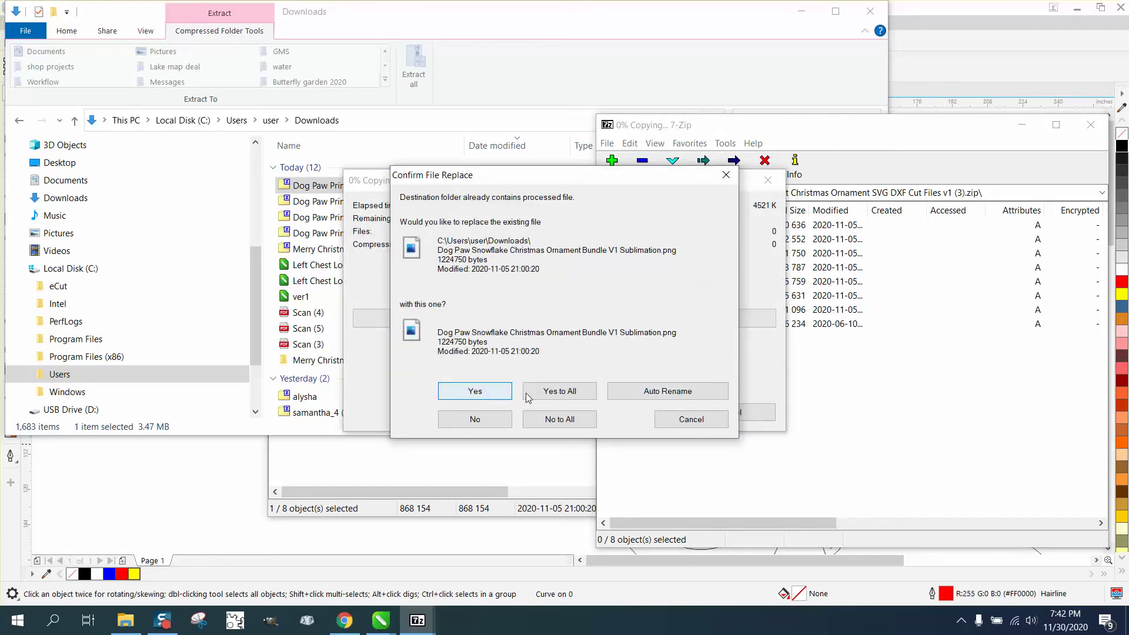
left_click(560, 393)
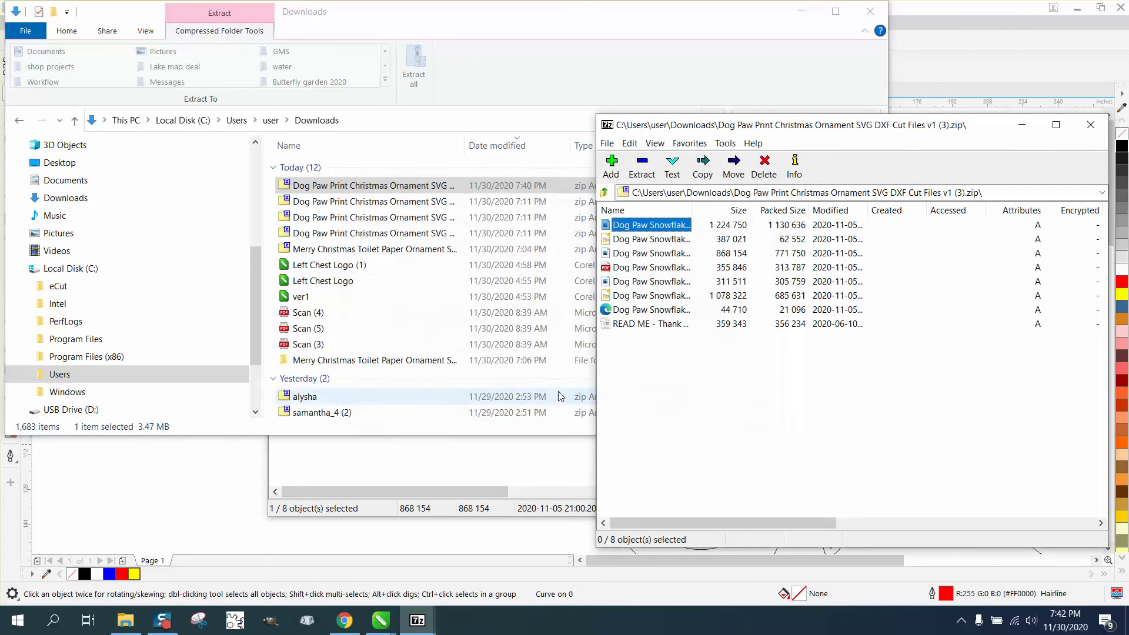
left_click(1089, 130)
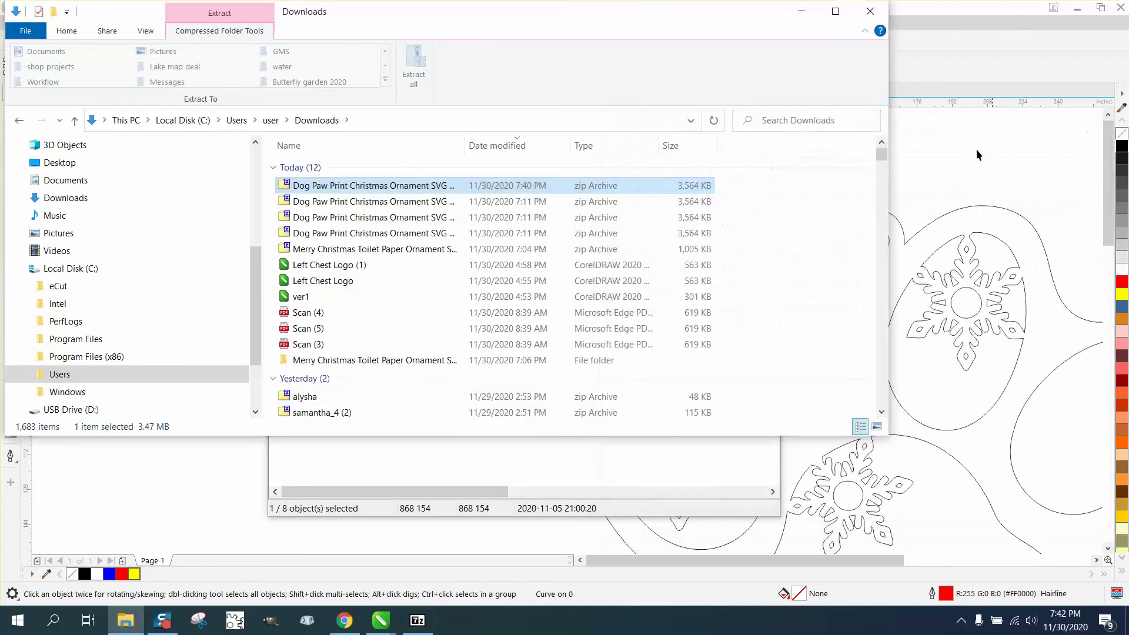
Import Dog Paw Snowflake Christmas Ornament Bundle V1.svg and place it at the canvas upper left.
left_click(870, 11)
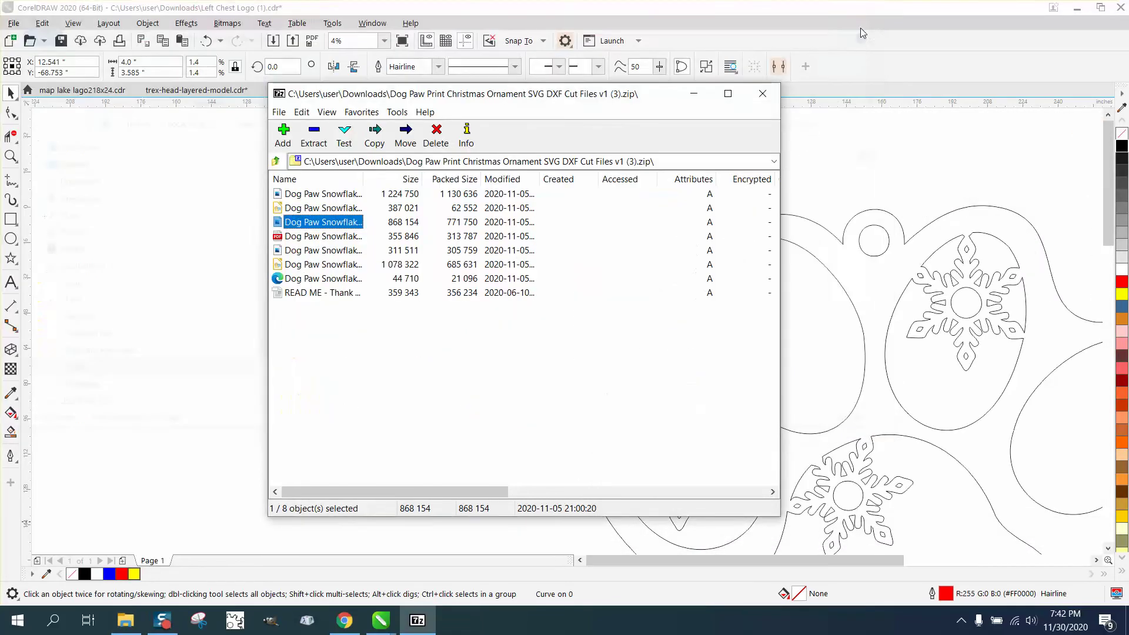
left_click(763, 96)
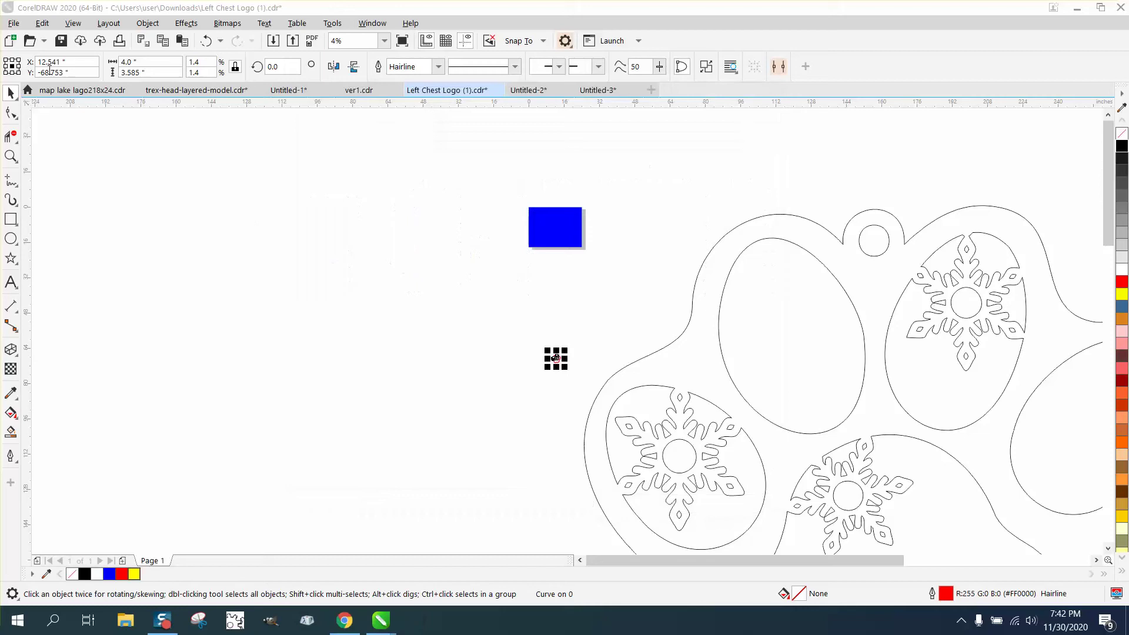
left_click(13, 22)
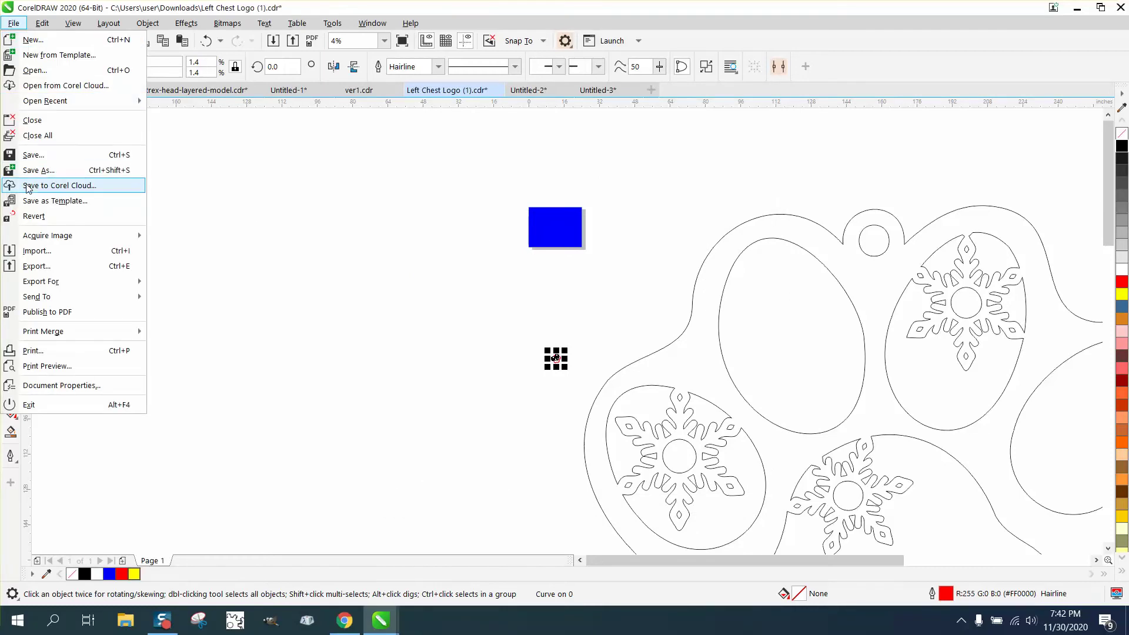
left_click(36, 252)
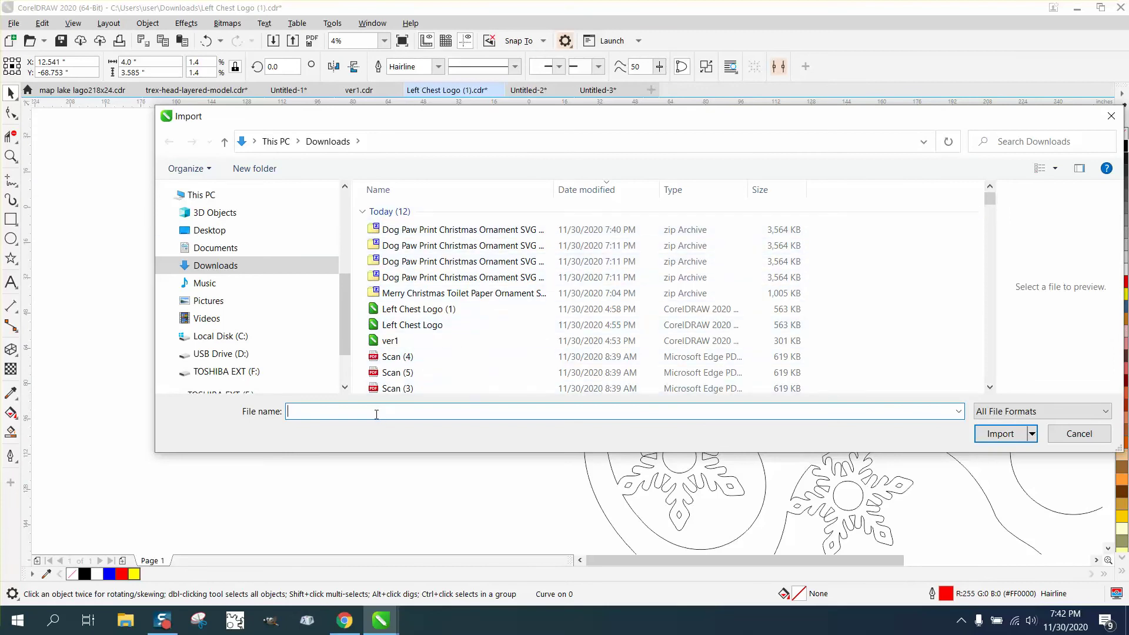
type("DOG")
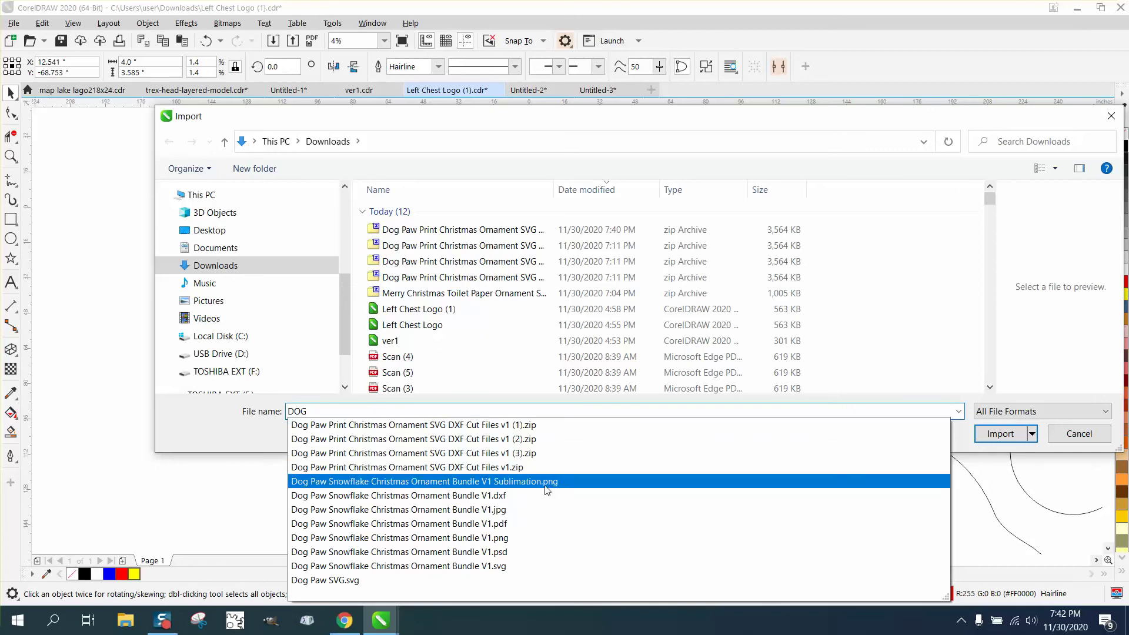
left_click(435, 566)
left_click(1000, 435)
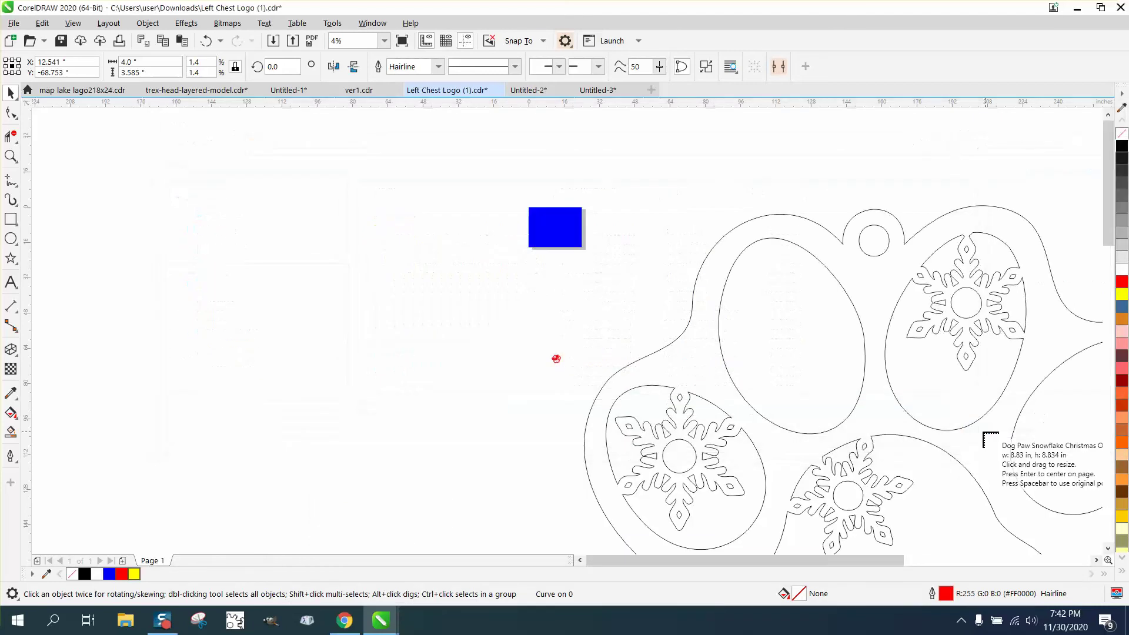
left_click(157, 175)
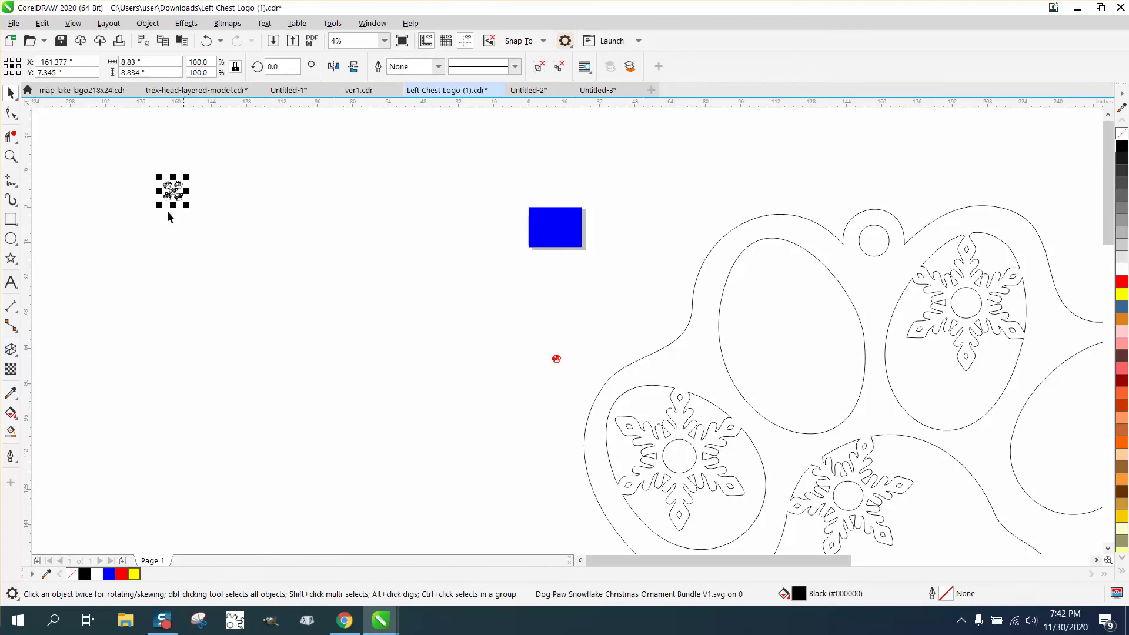
Zoom into the imported paws, then zoom out to 2% to reveal the large outlined paw ornaments.
left_click(11, 156)
left_click_drag(156, 172, 230, 216)
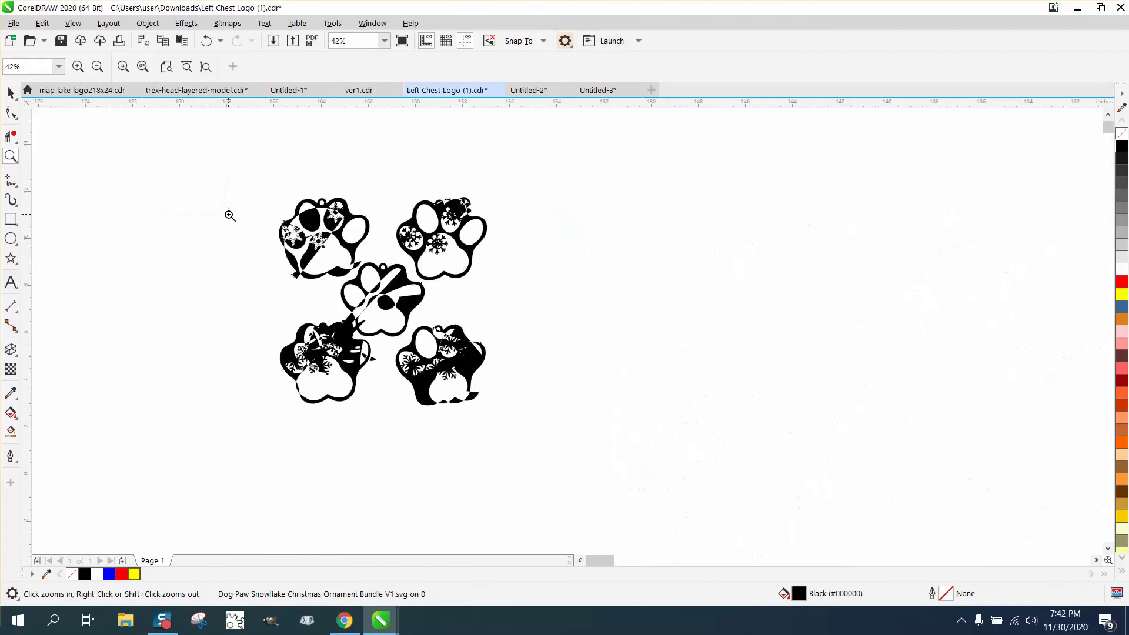
left_click_drag(239, 176, 388, 301)
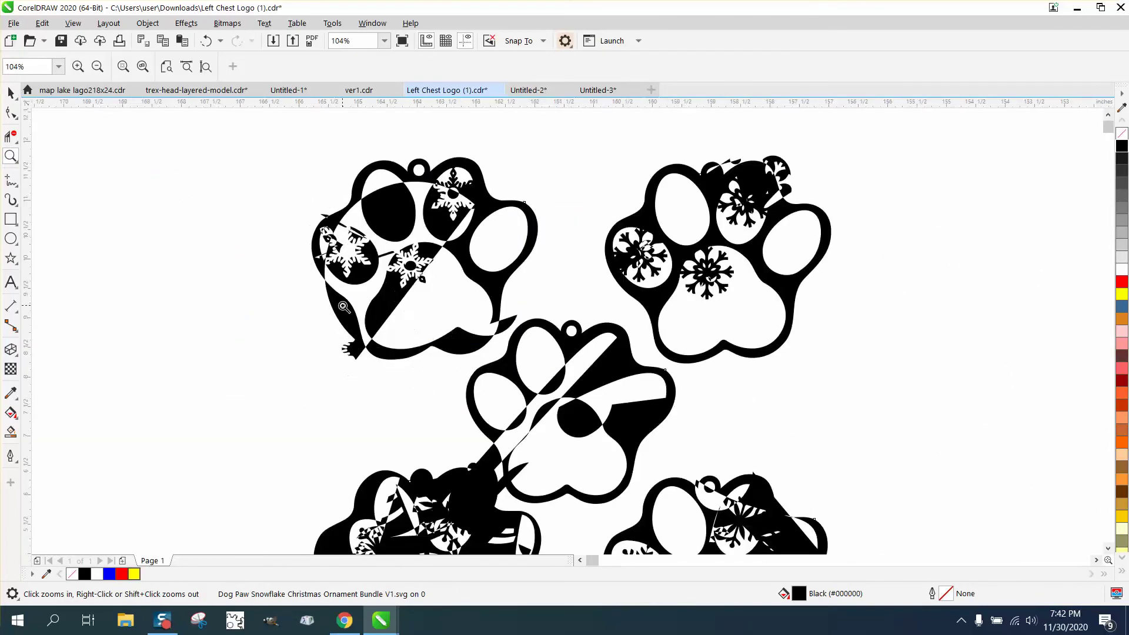
right_click(344, 307)
right_click(343, 305)
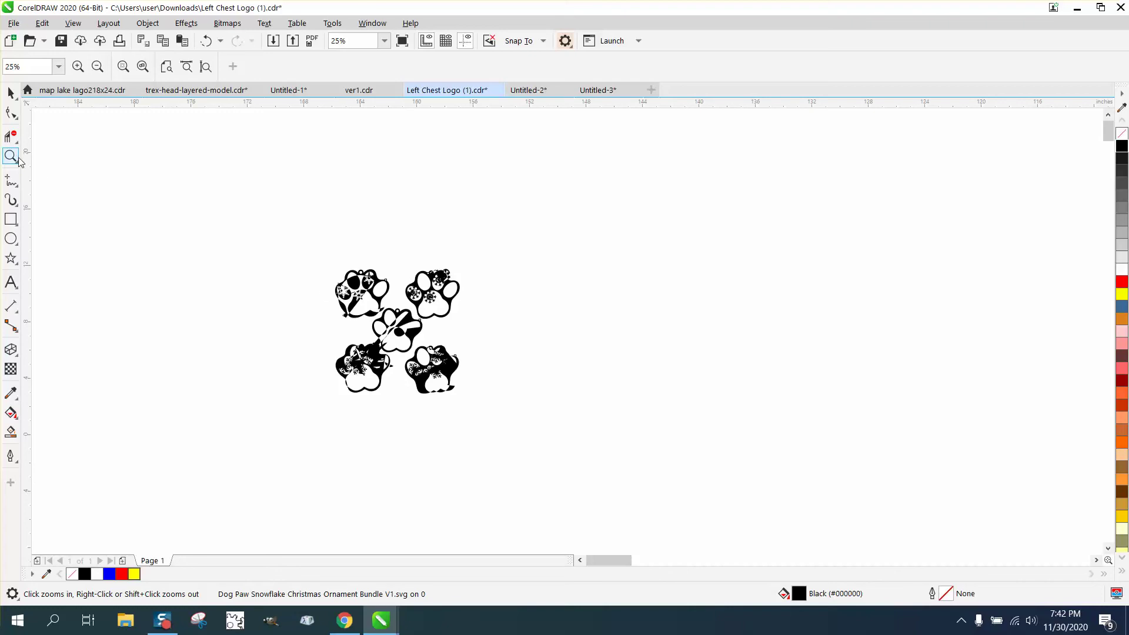
right_click(327, 295)
right_click(327, 294)
right_click(327, 294)
right_click(327, 294)
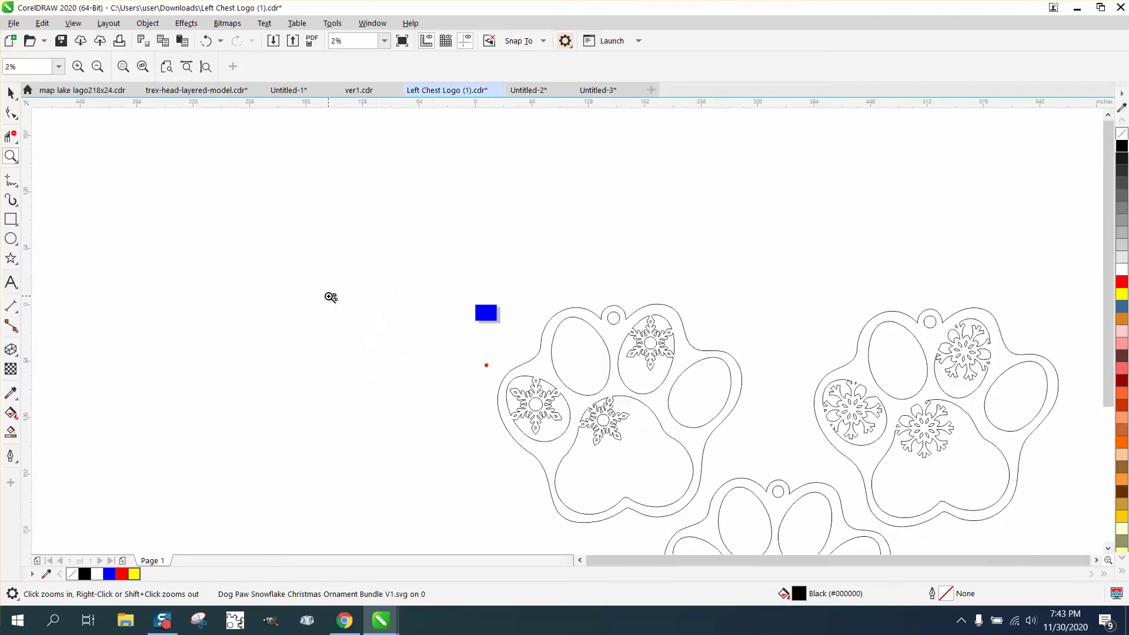
Select the left paw's toe pad, drag its top arc upward, then undo the move.
left_click(10, 93)
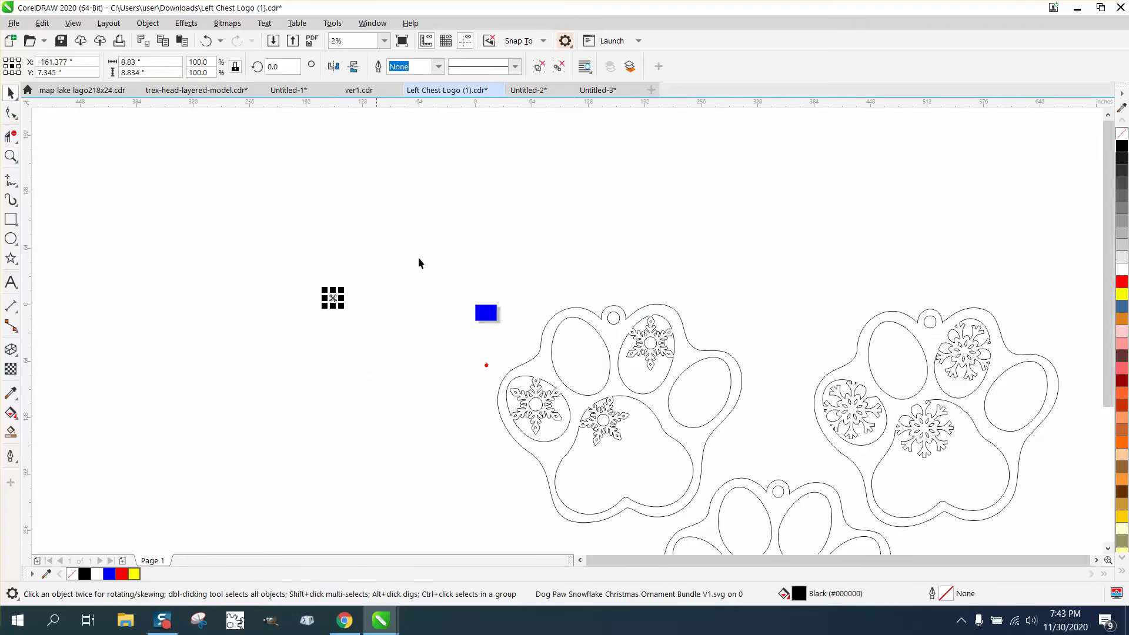
left_click(602, 341)
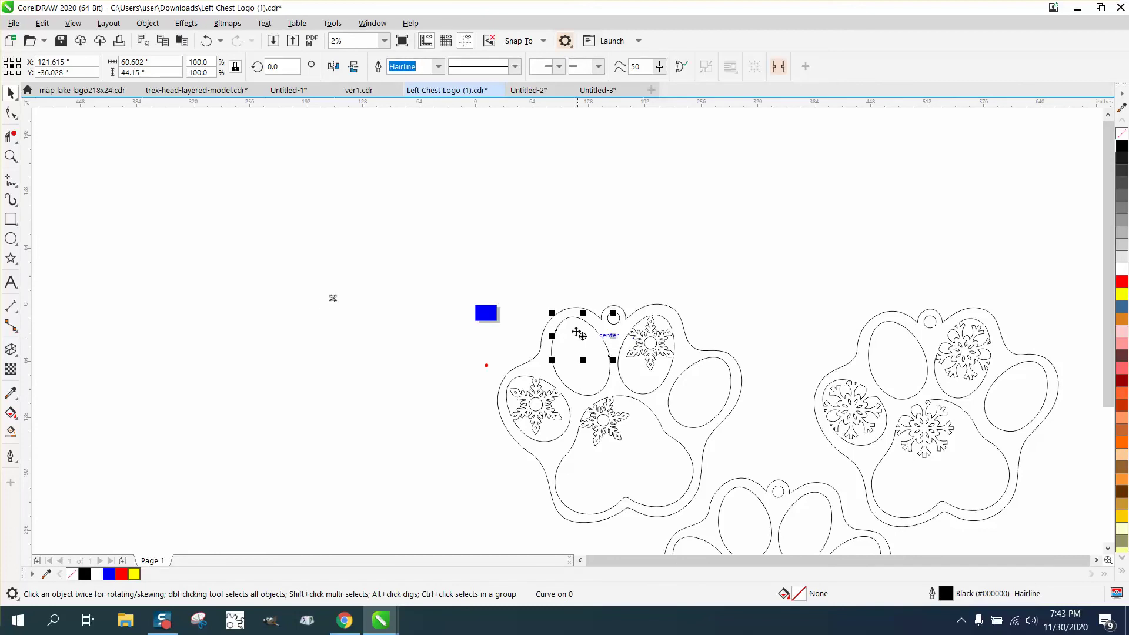
left_click_drag(583, 336, 572, 231)
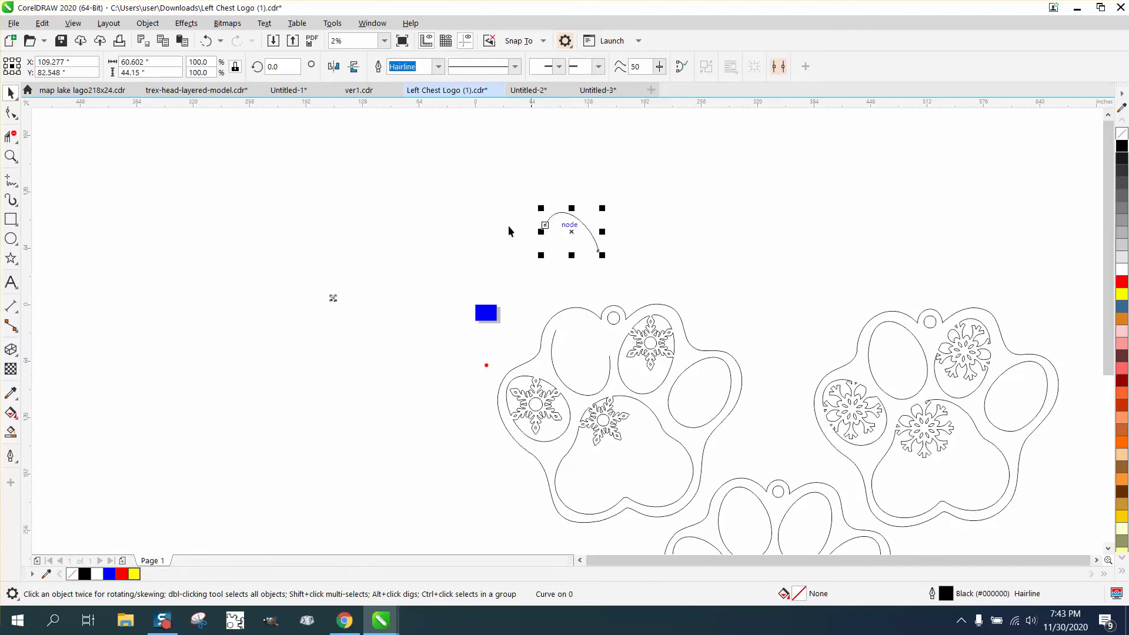
left_click(206, 40)
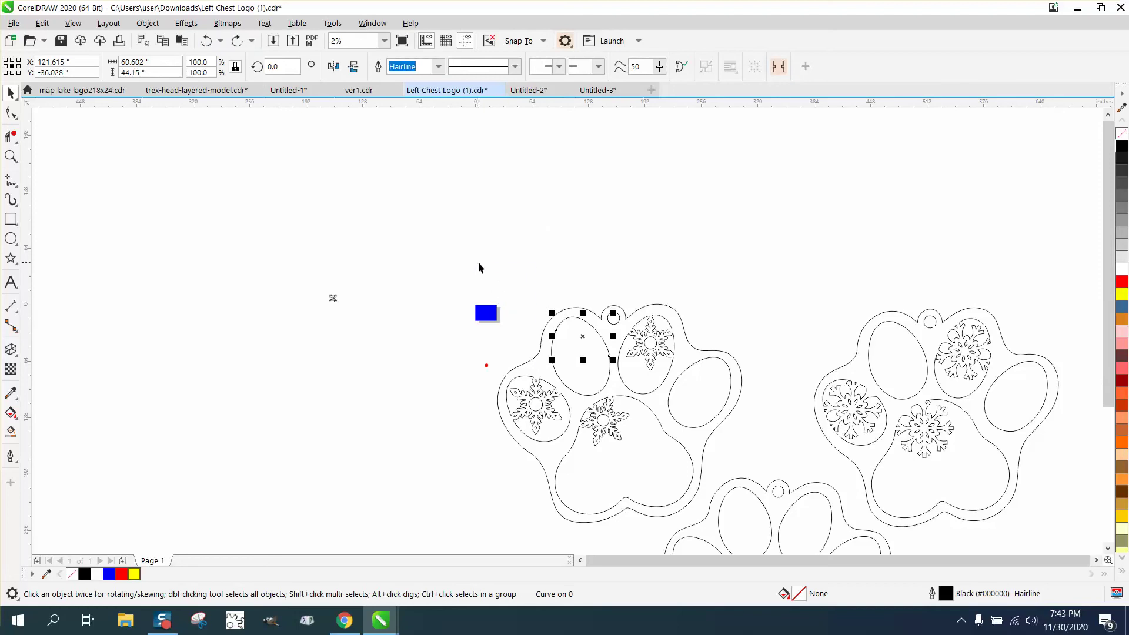
Resize the whole left paw ornament to 4 inches wide and zoom in until it fills the view.
left_click_drag(479, 262, 748, 538)
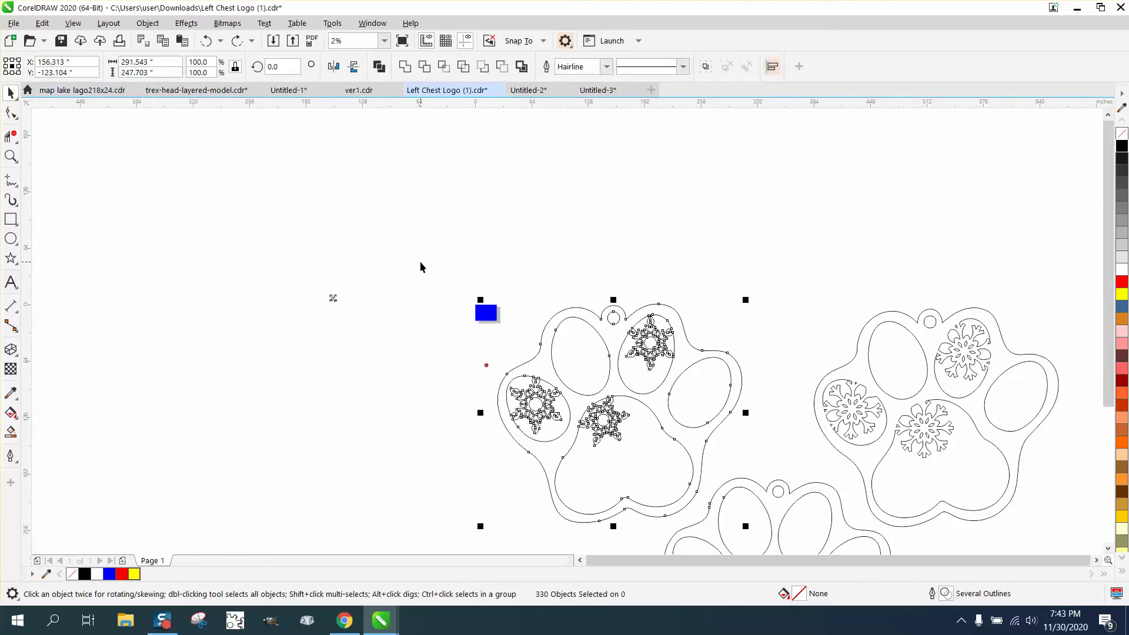
scroll(420, 267, "down", 1)
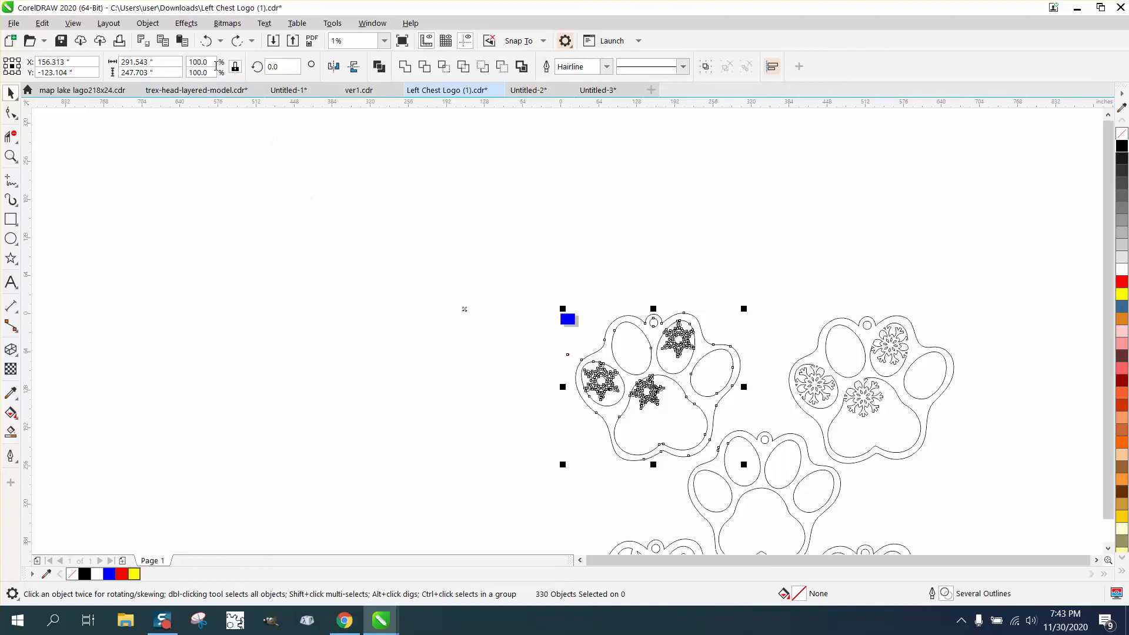
left_click(150, 62)
type("4")
key("Return")
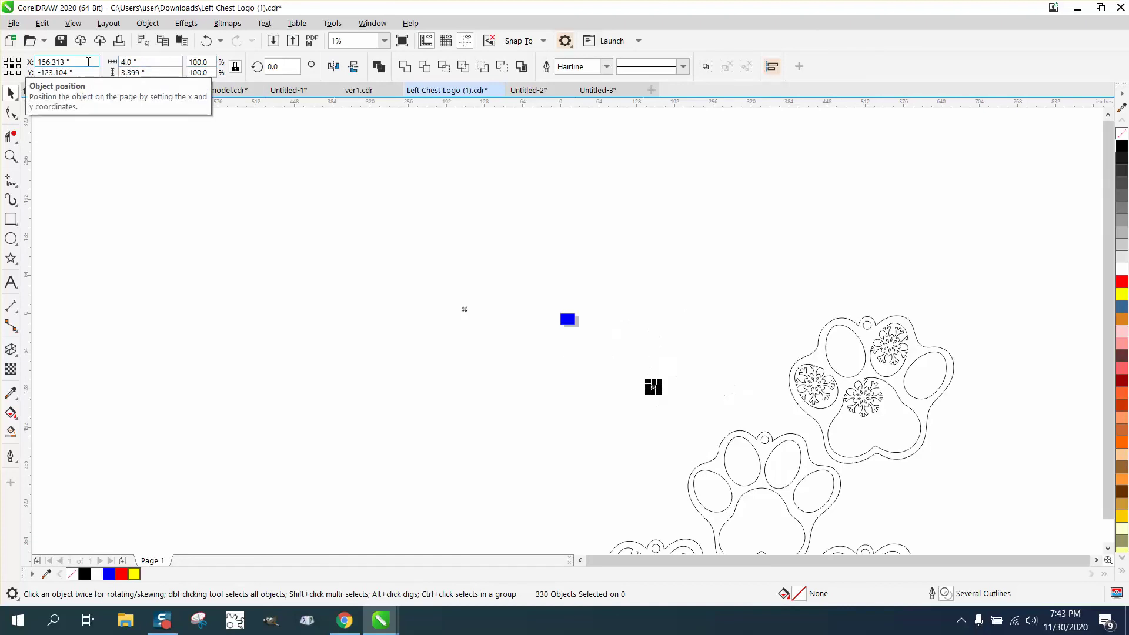
left_click(10, 155)
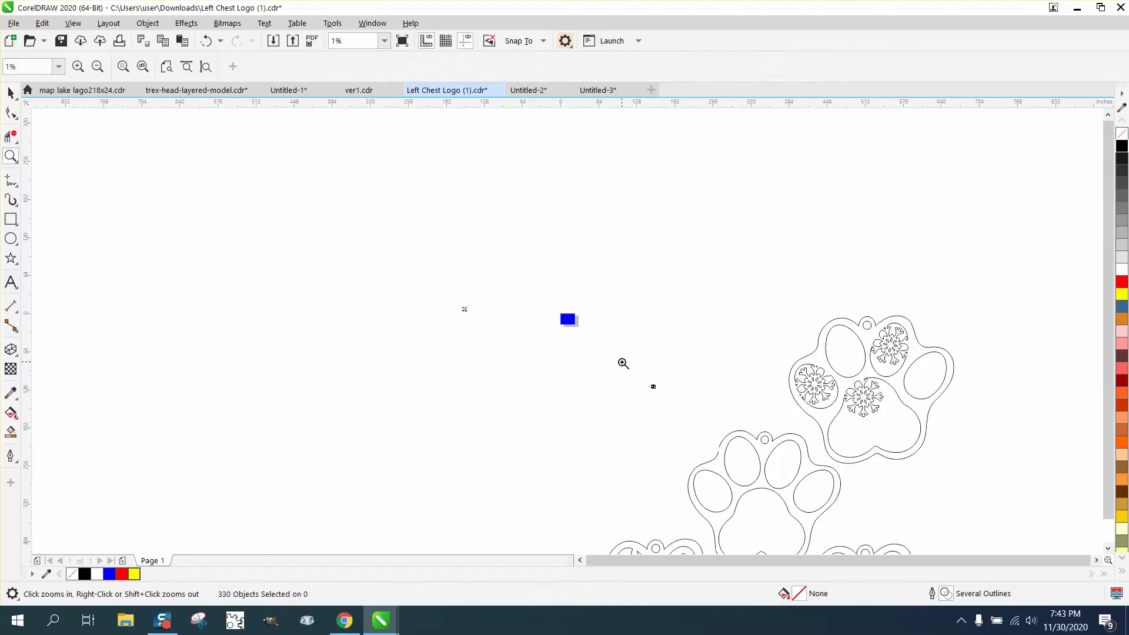
left_click_drag(627, 369, 688, 406)
left_click_drag(437, 278, 544, 349)
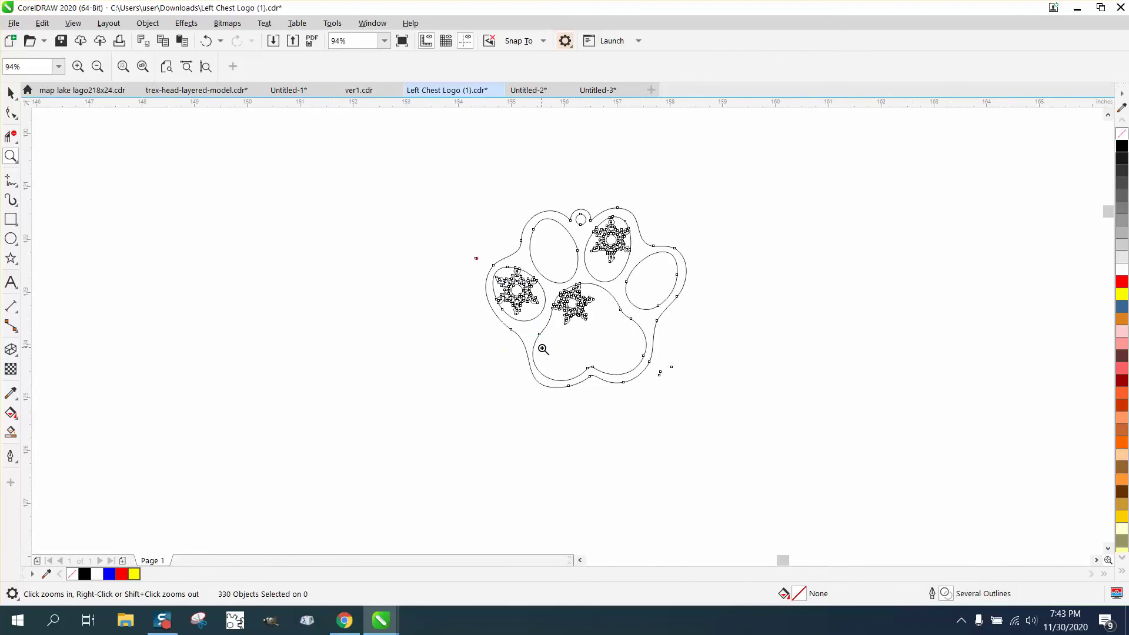
In Untitled-2, move the black ornament right, clear of the WE WISH YOU A MERRY CHRISTMAS text.
left_click(363, 93)
left_click(521, 95)
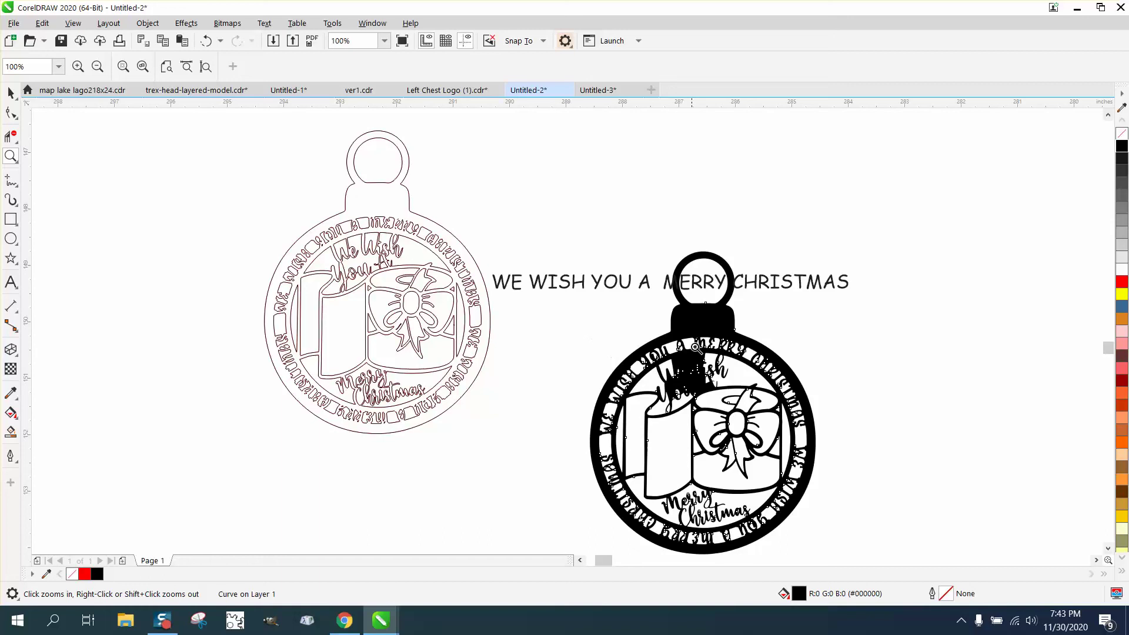
left_click(11, 93)
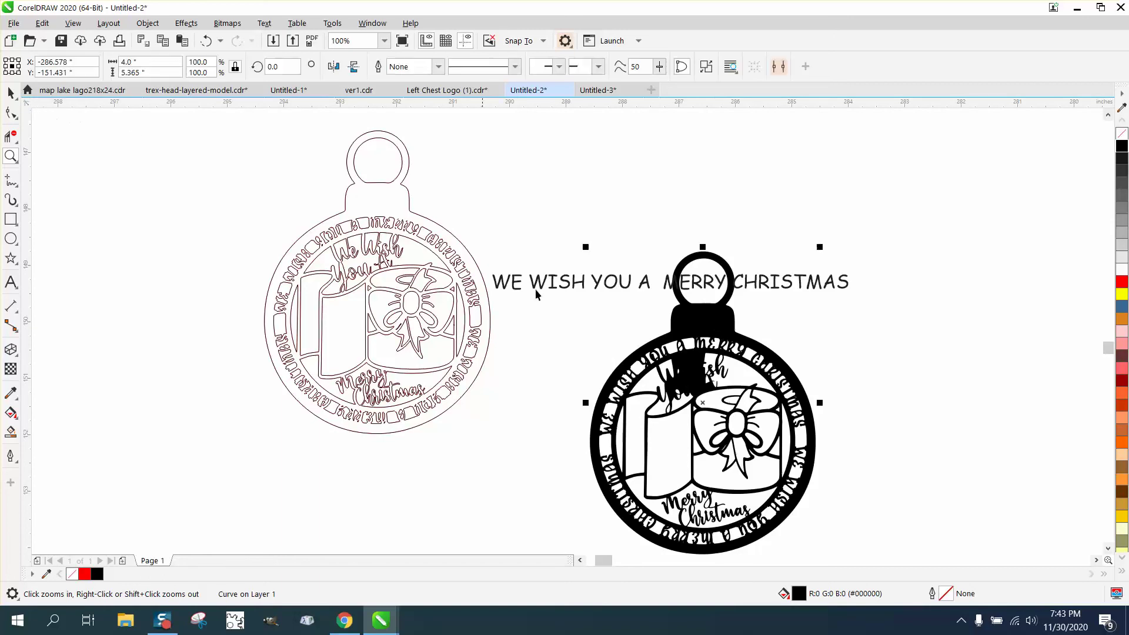
left_click_drag(702, 337, 895, 298)
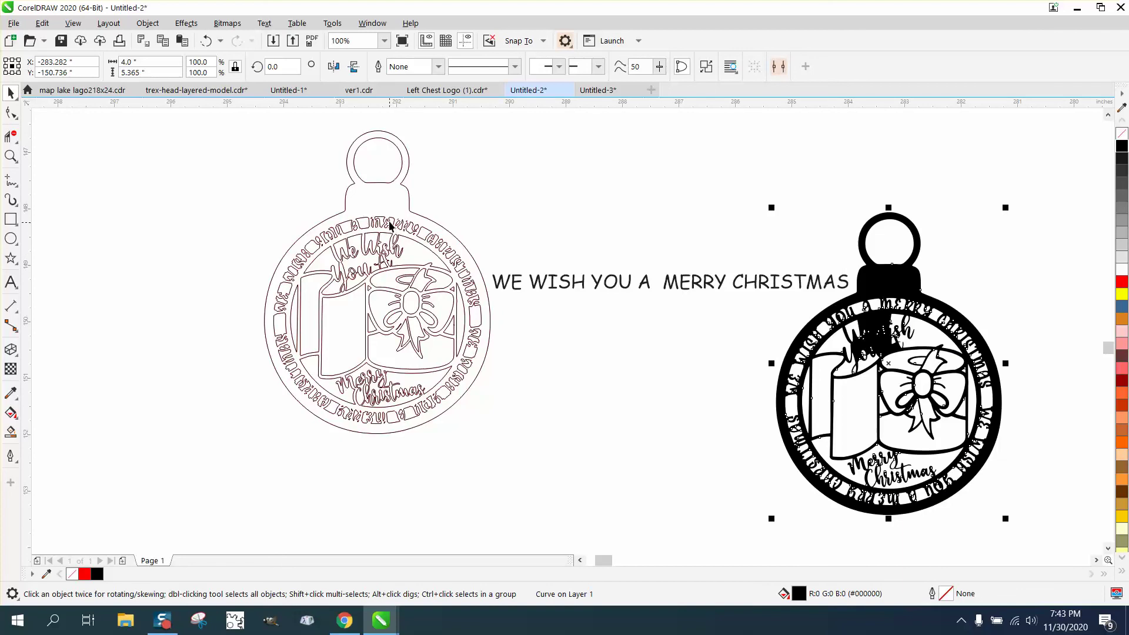
Zoom in on the left ornament's lettering, then zoom back out to see both ornaments.
left_click(13, 158)
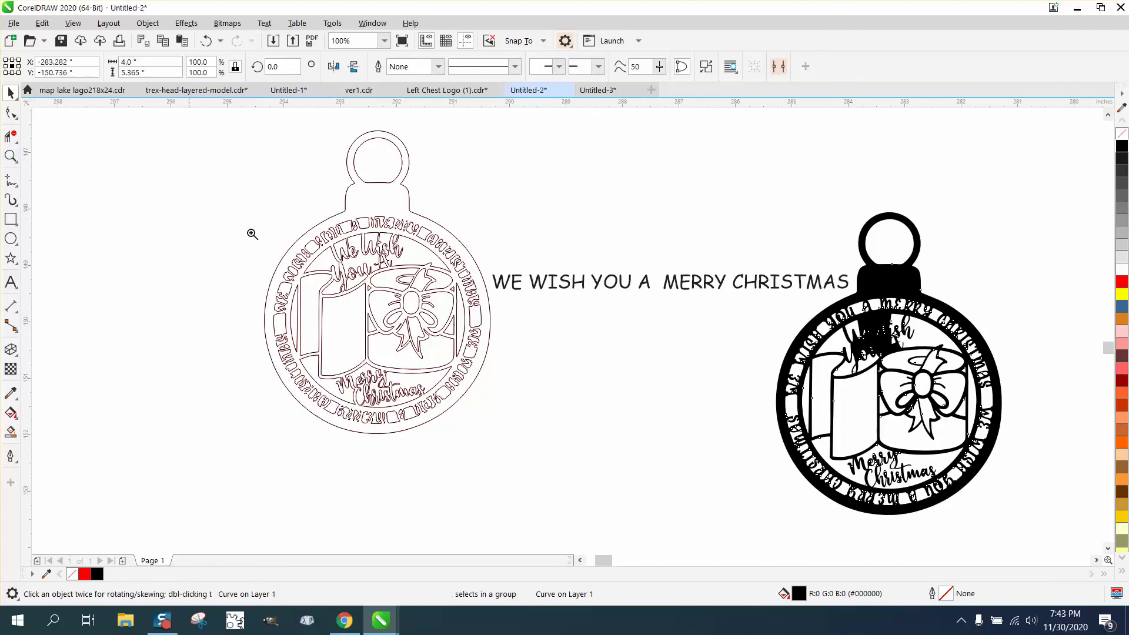
left_click_drag(333, 214, 412, 239)
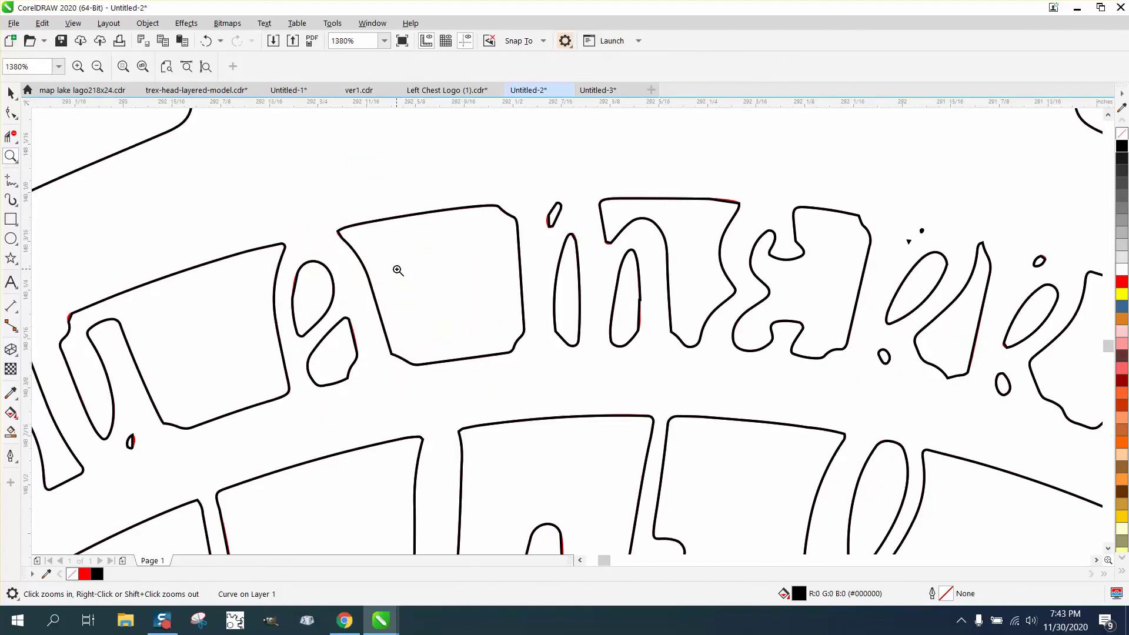
scroll(397, 270, "down", 5)
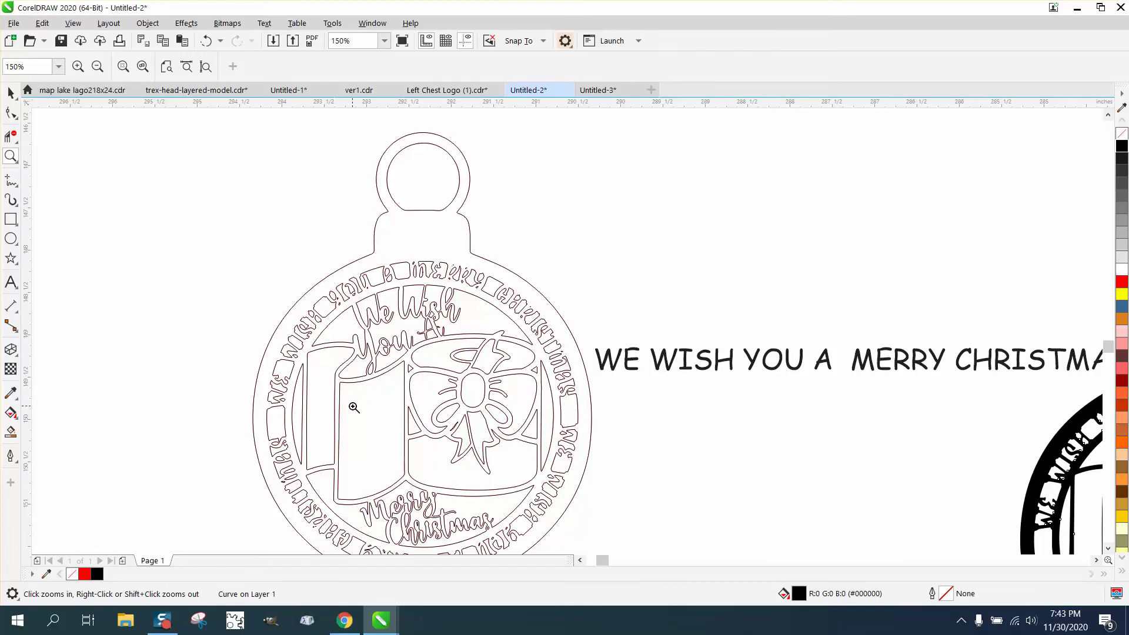
right_click(324, 392)
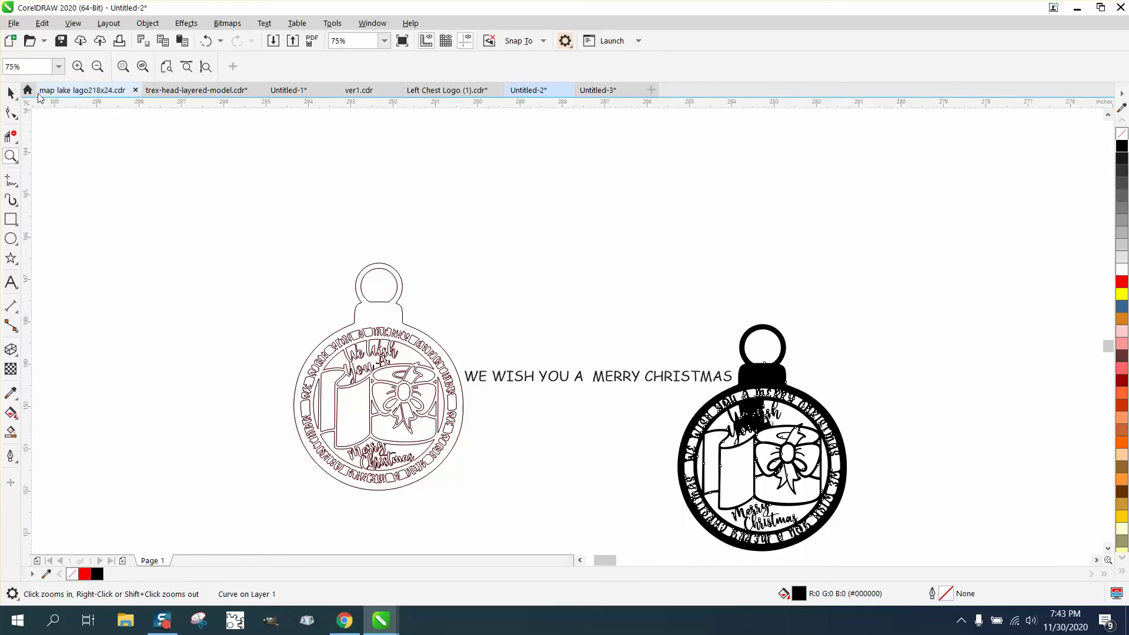
Move the WE WISH YOU A MERRY CHRISTMAS text above the ornaments, then return to Left Chest Logo (1).cdr with nothing selected.
left_click(11, 92)
left_click_drag(594, 383, 558, 257)
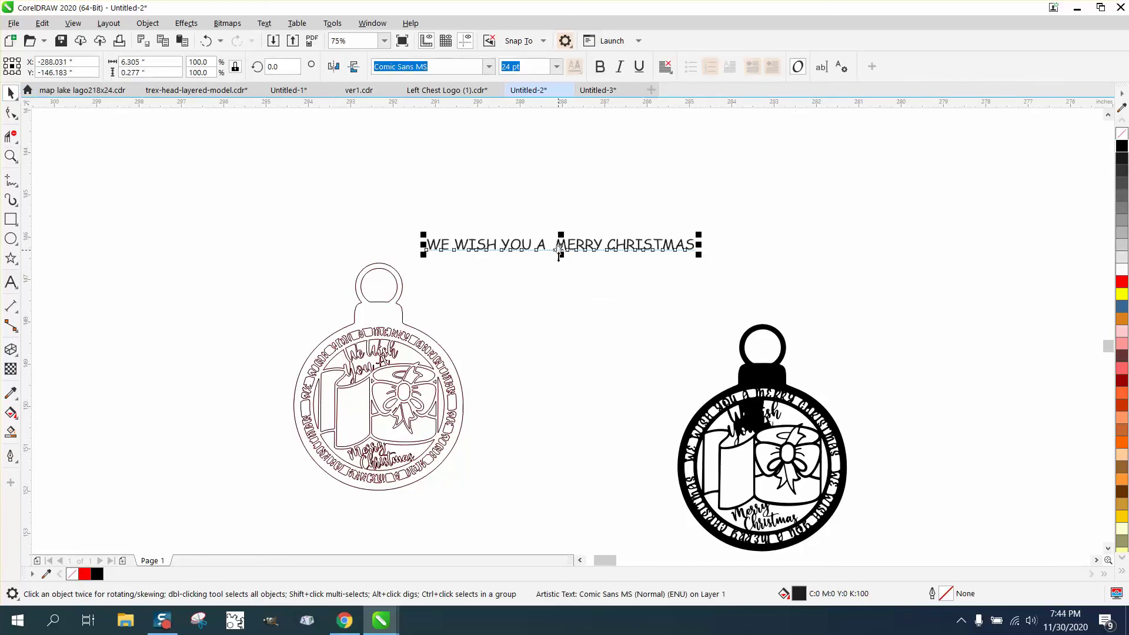
left_click(584, 93)
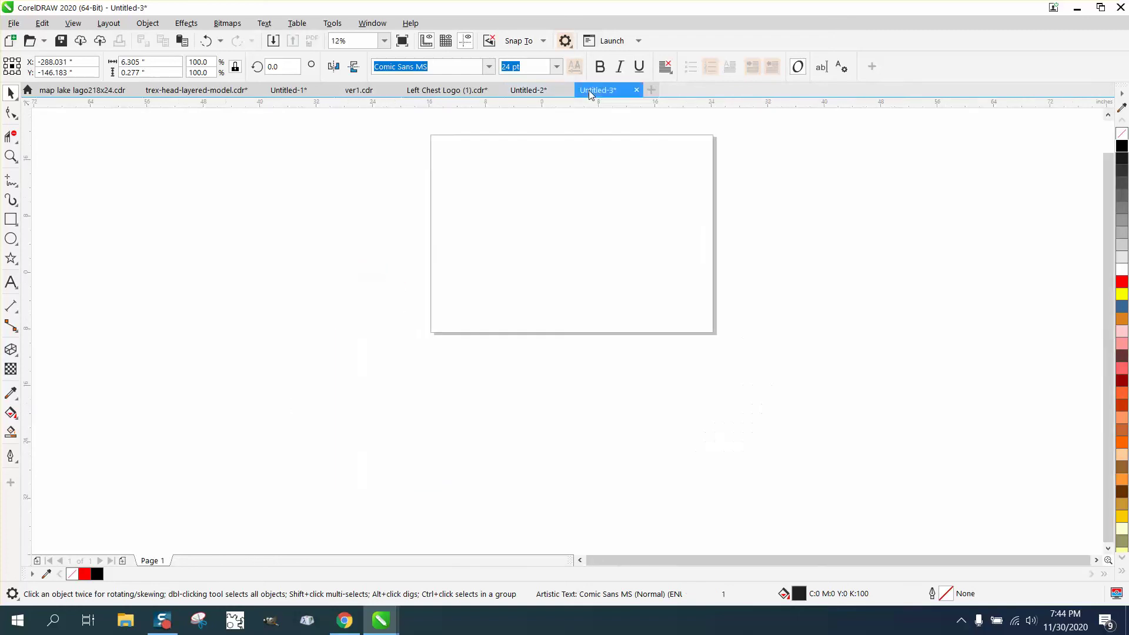
left_click(433, 91)
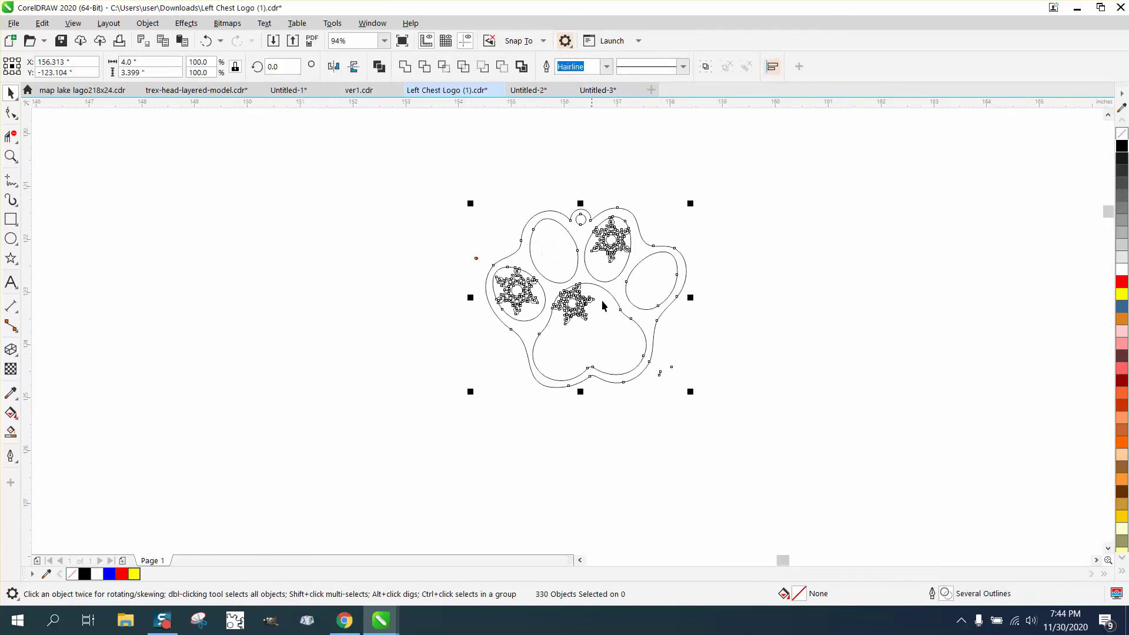
left_click(445, 238)
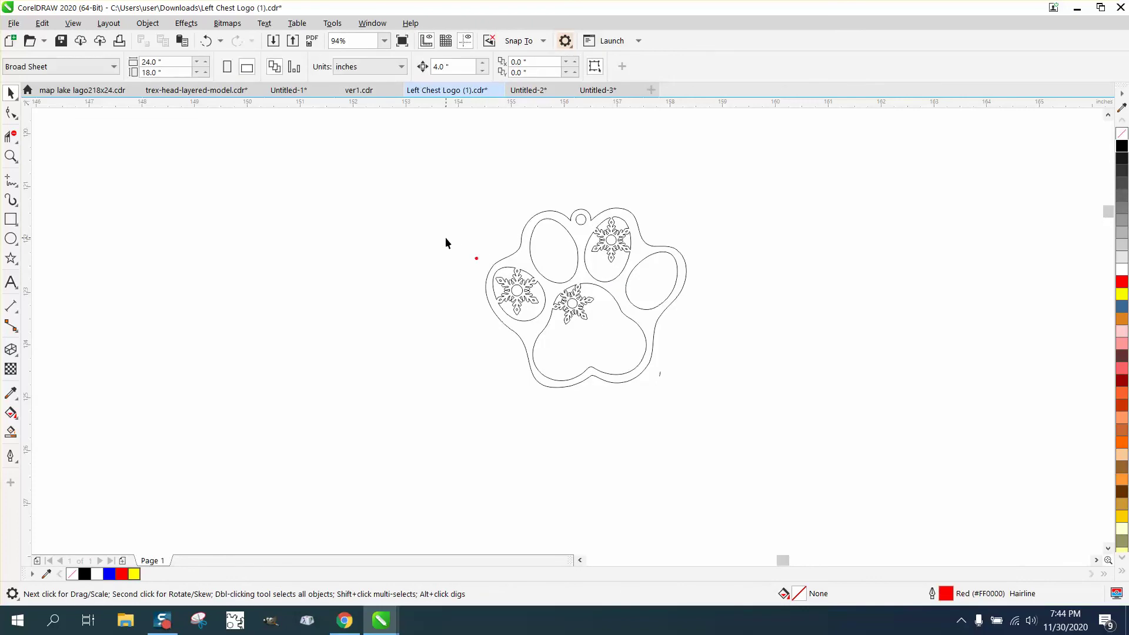